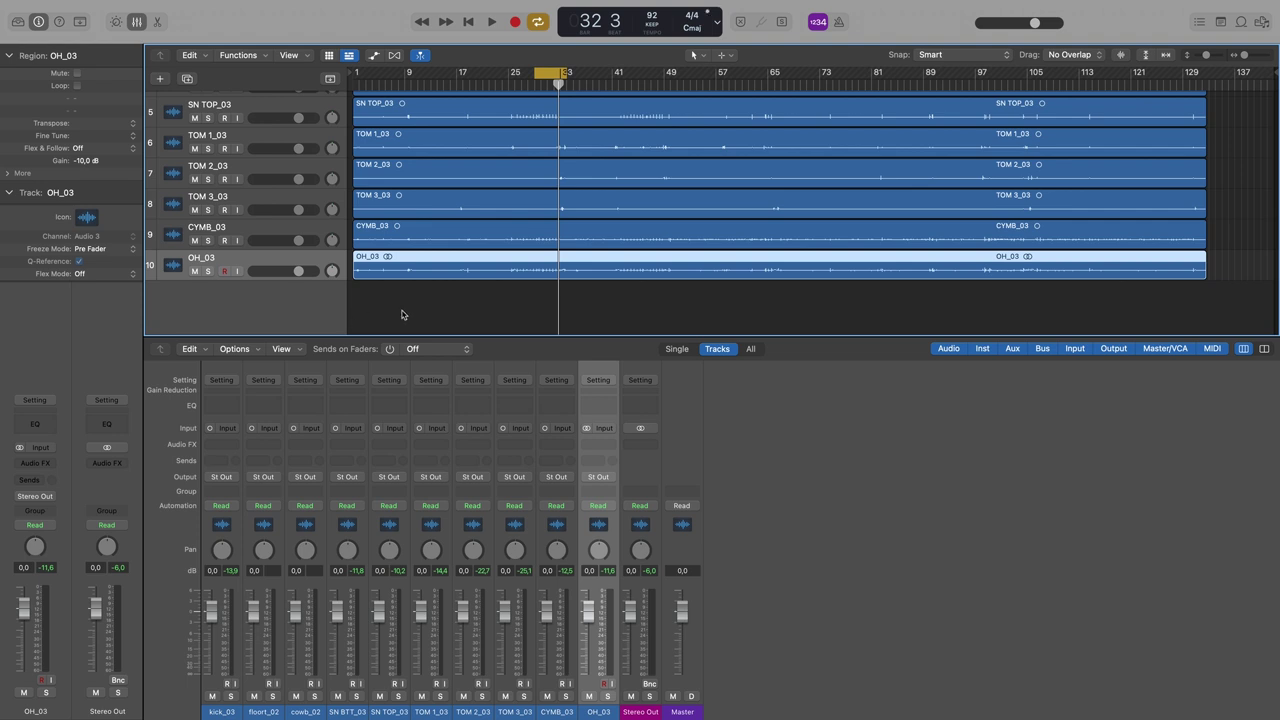
- Play back a short passage of the drum tracks near bar 30, then stop playback
scroll(402, 315, up, 4)
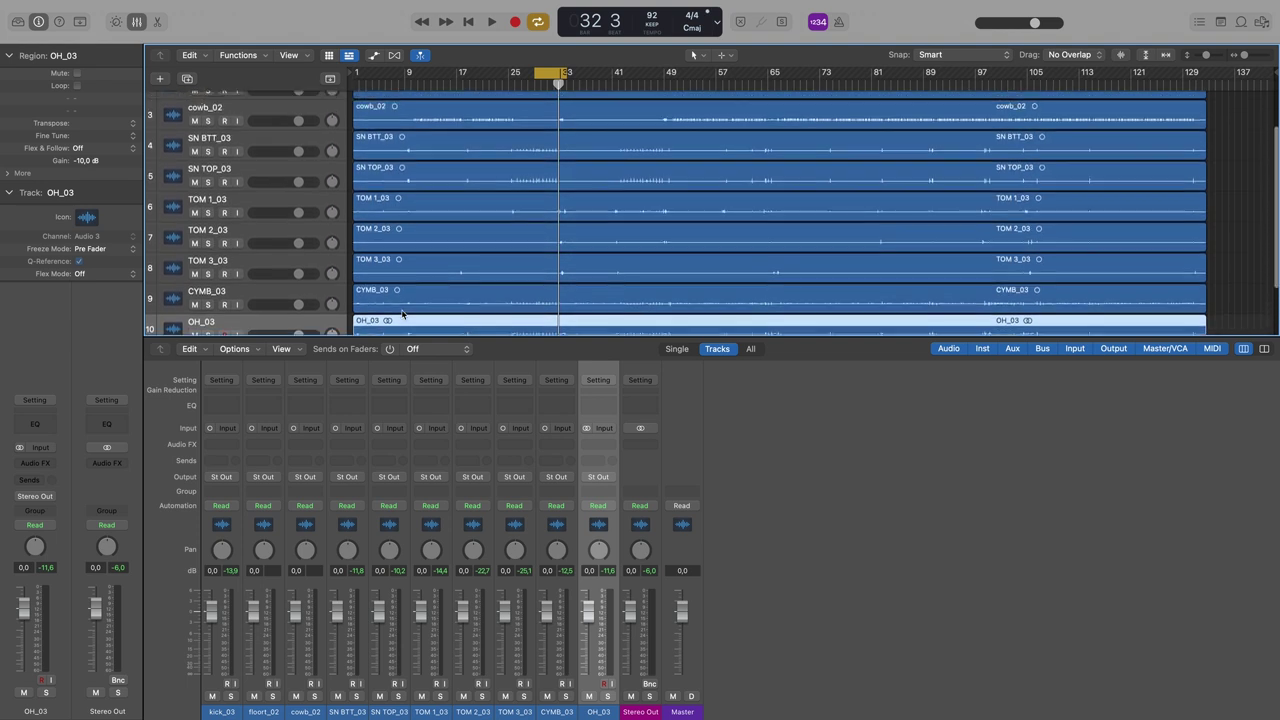
scroll(402, 315, up, 2)
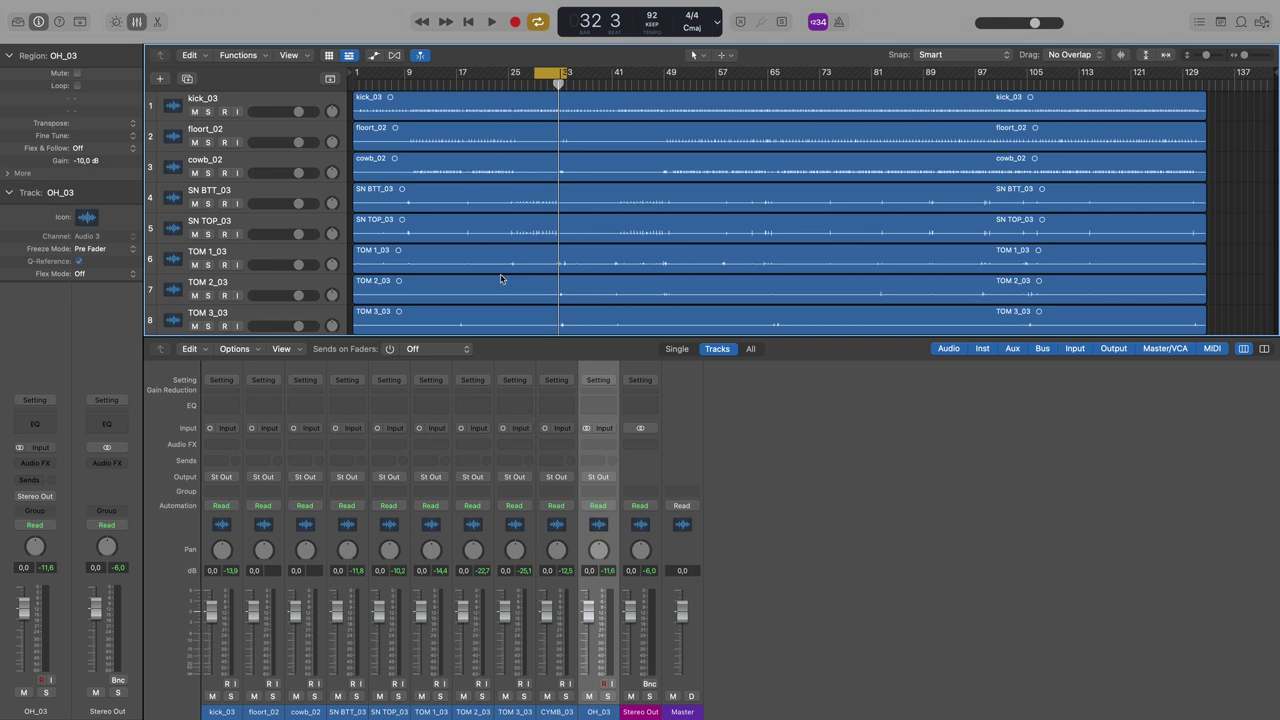
key(space)
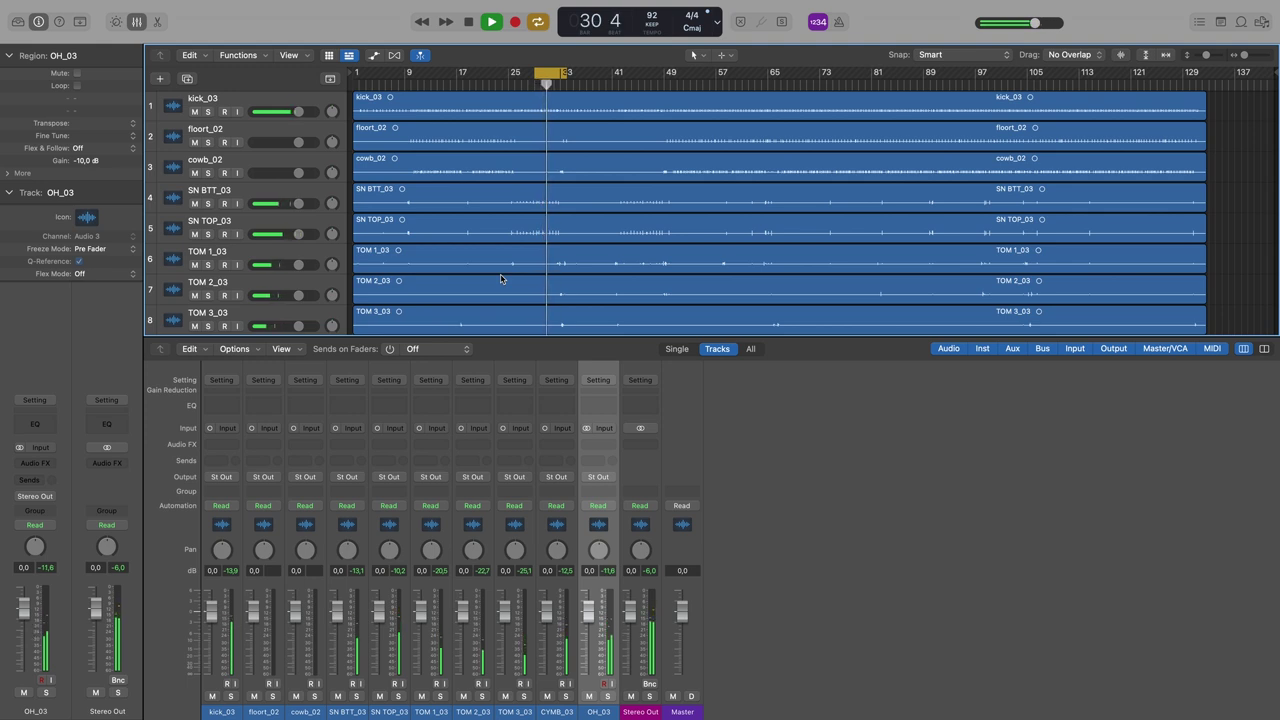
key(space)
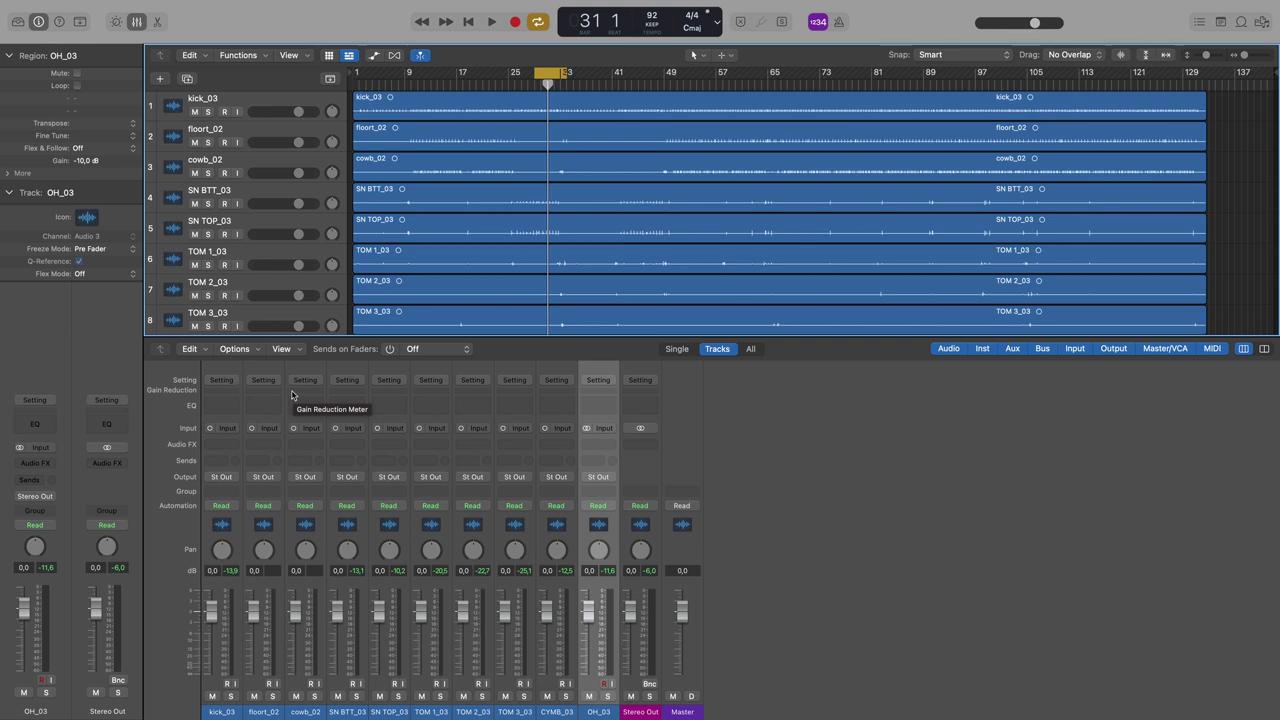
- Save the project on the Desktop as "Retounen Souple", organized as a package
mouse_move(50, 4)
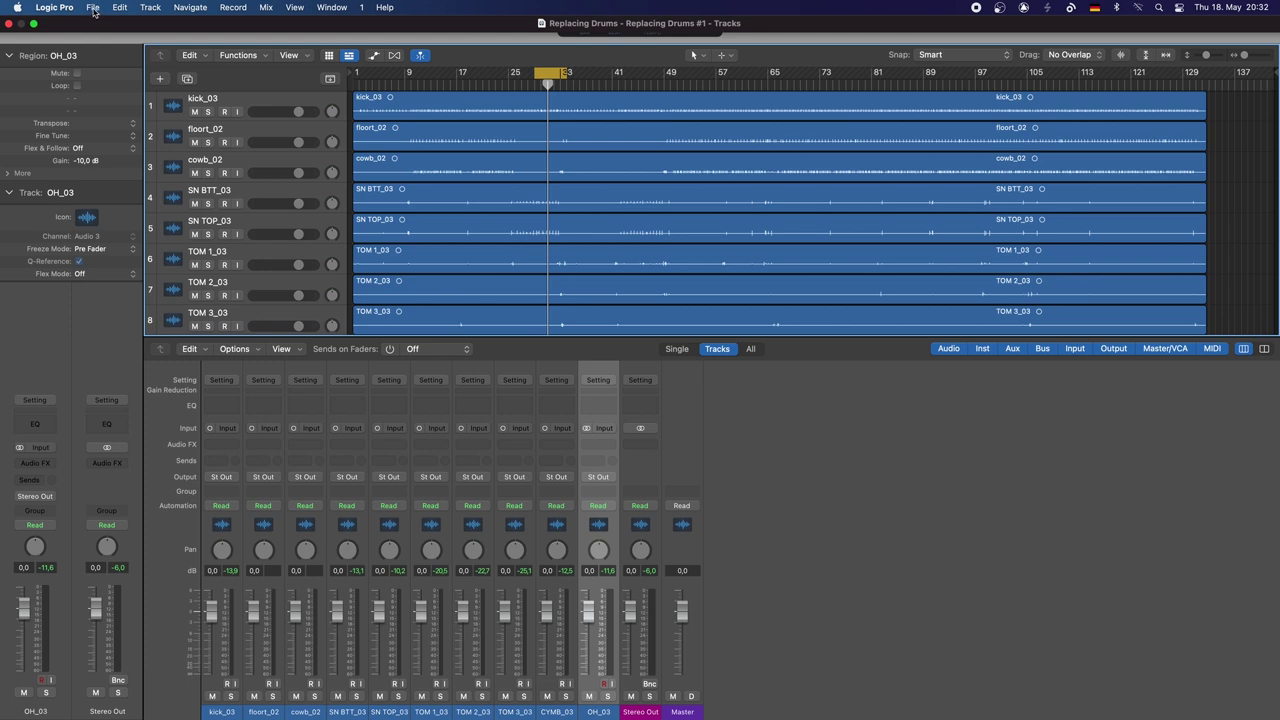
click(93, 8)
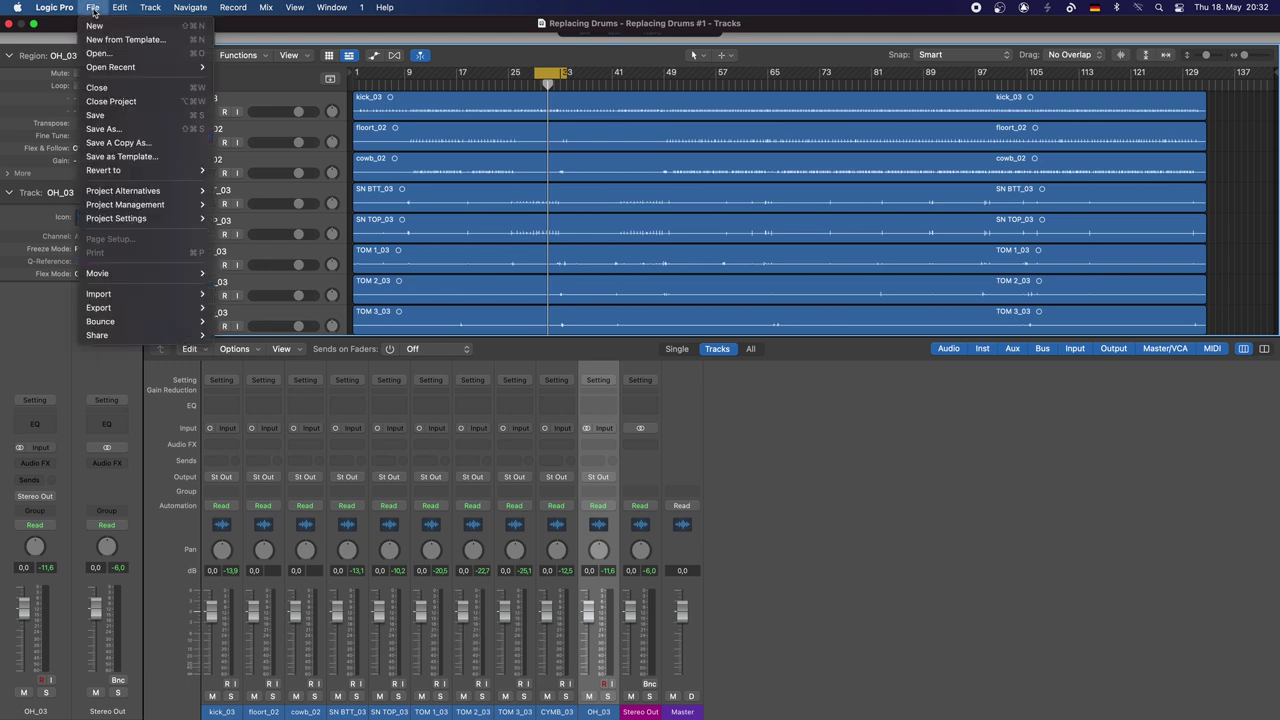
click(98, 129)
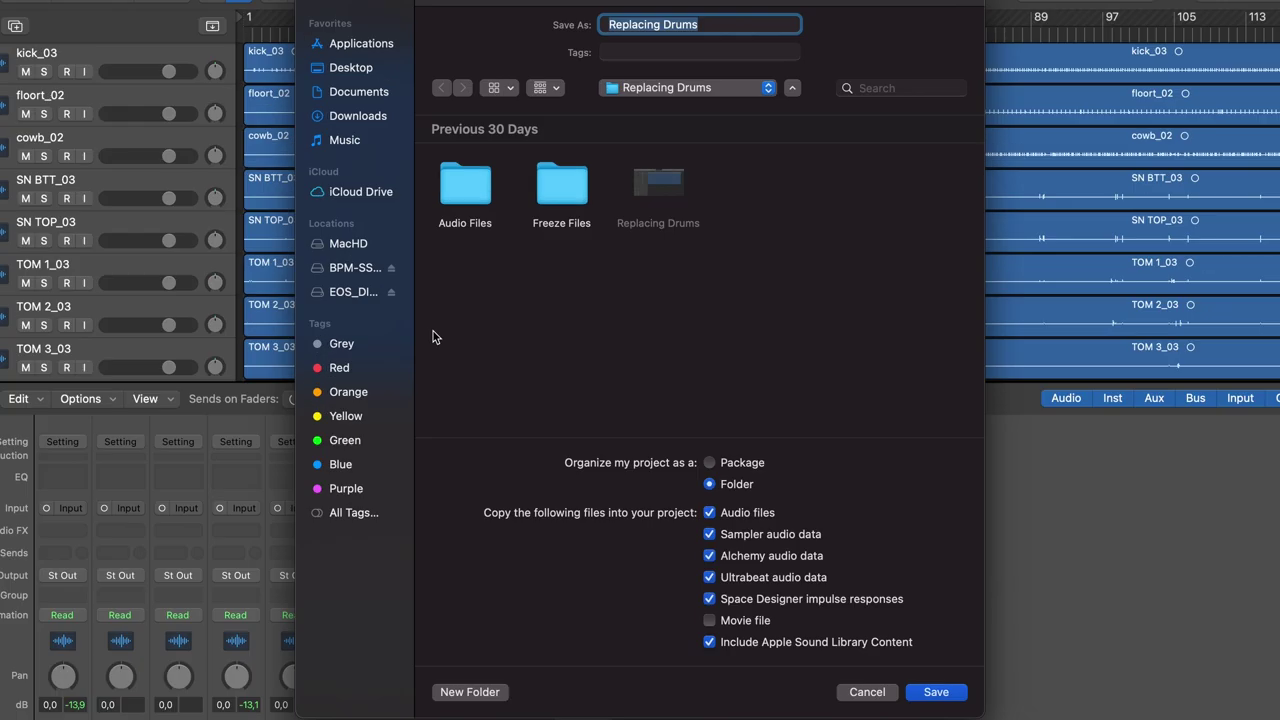
text(Retounen Souple)
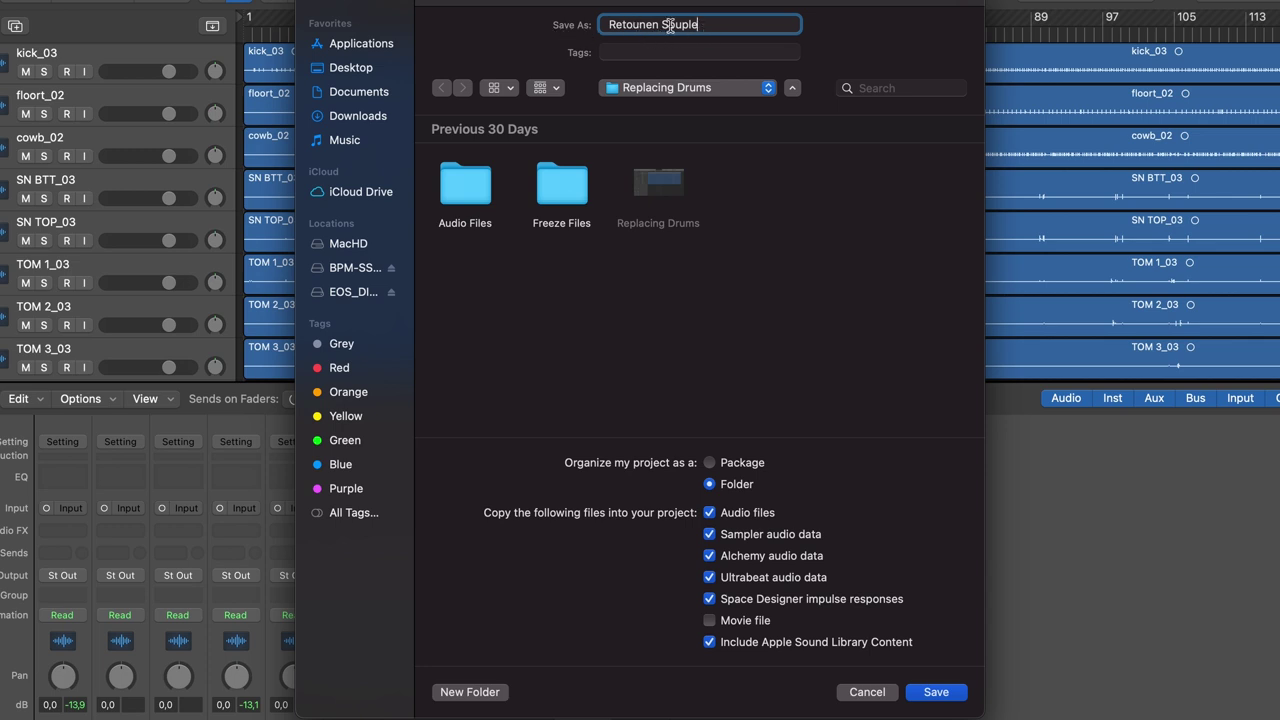
click(352, 72)
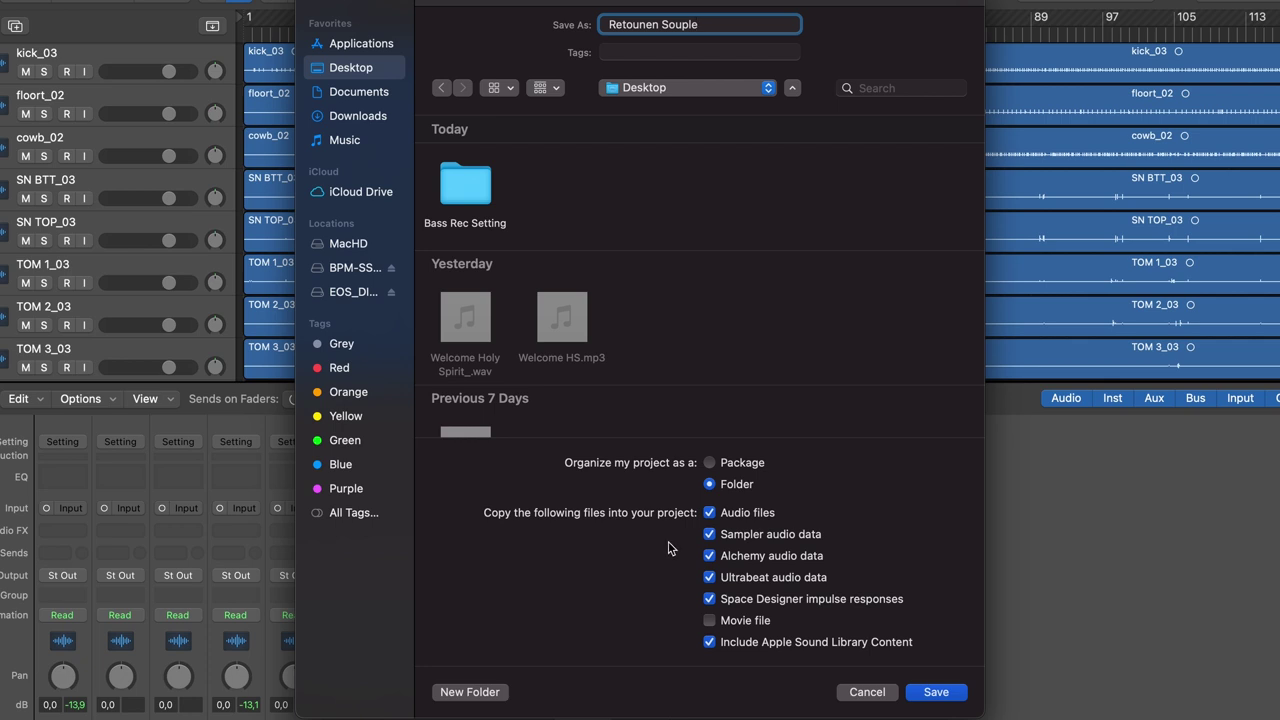
click(709, 464)
click(936, 692)
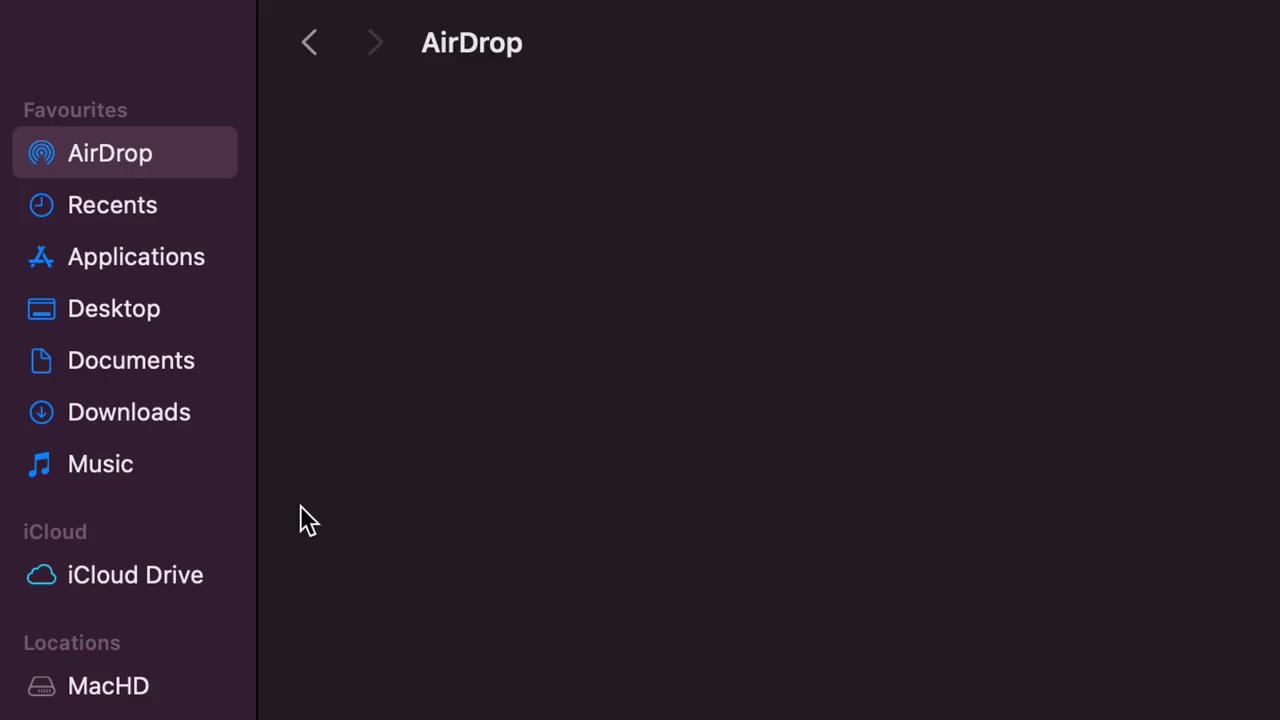
- Switch to Finder, locate the Retounen Souple package on the Desktop and open it
click(135, 310)
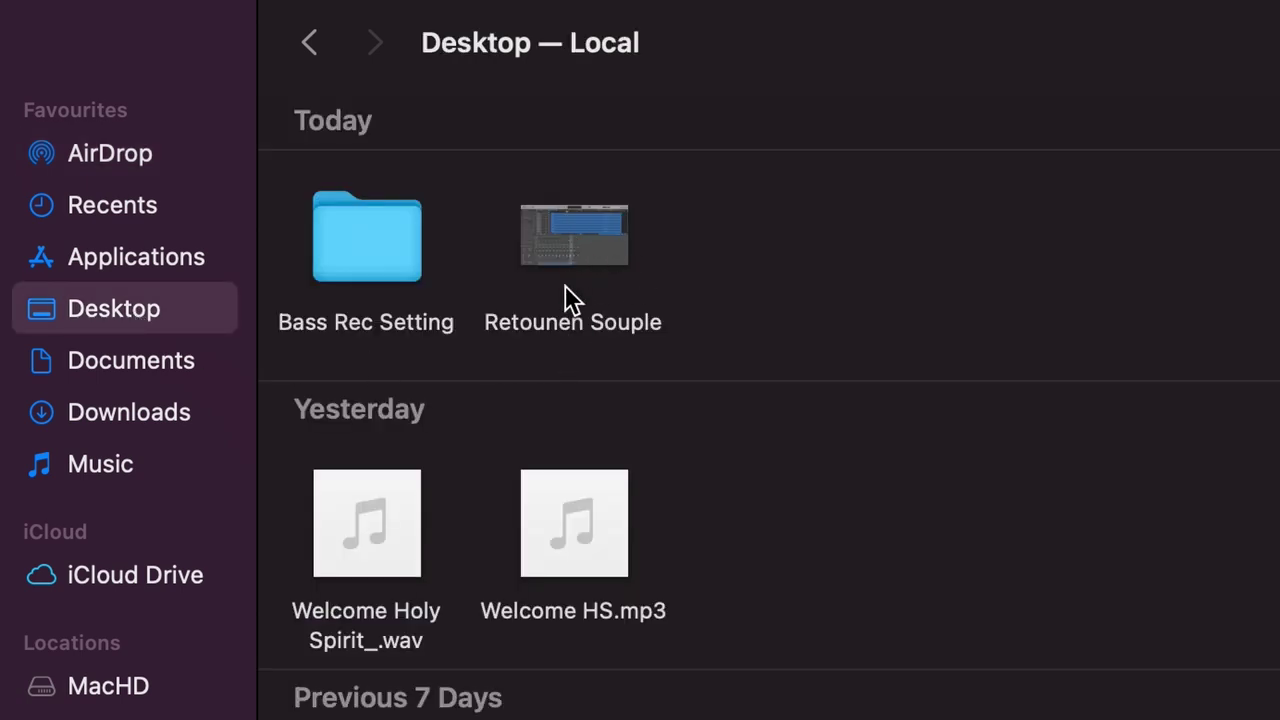
click(576, 229)
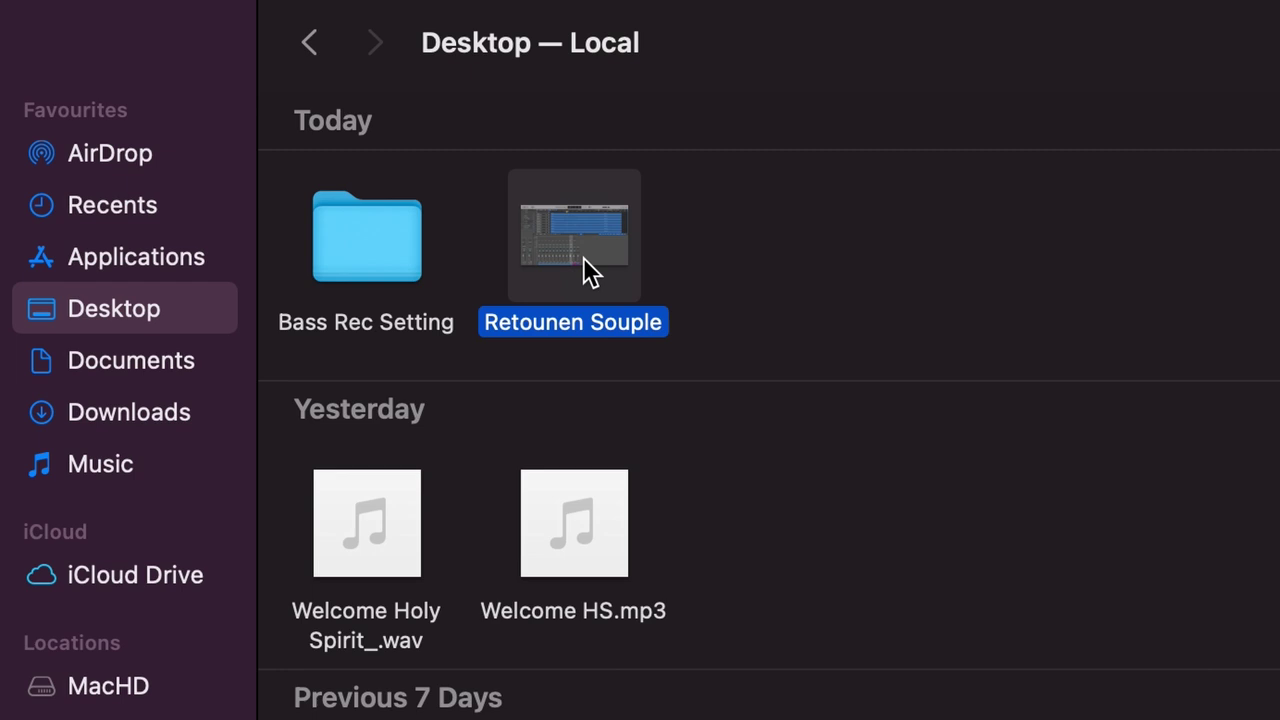
double_click(583, 257)
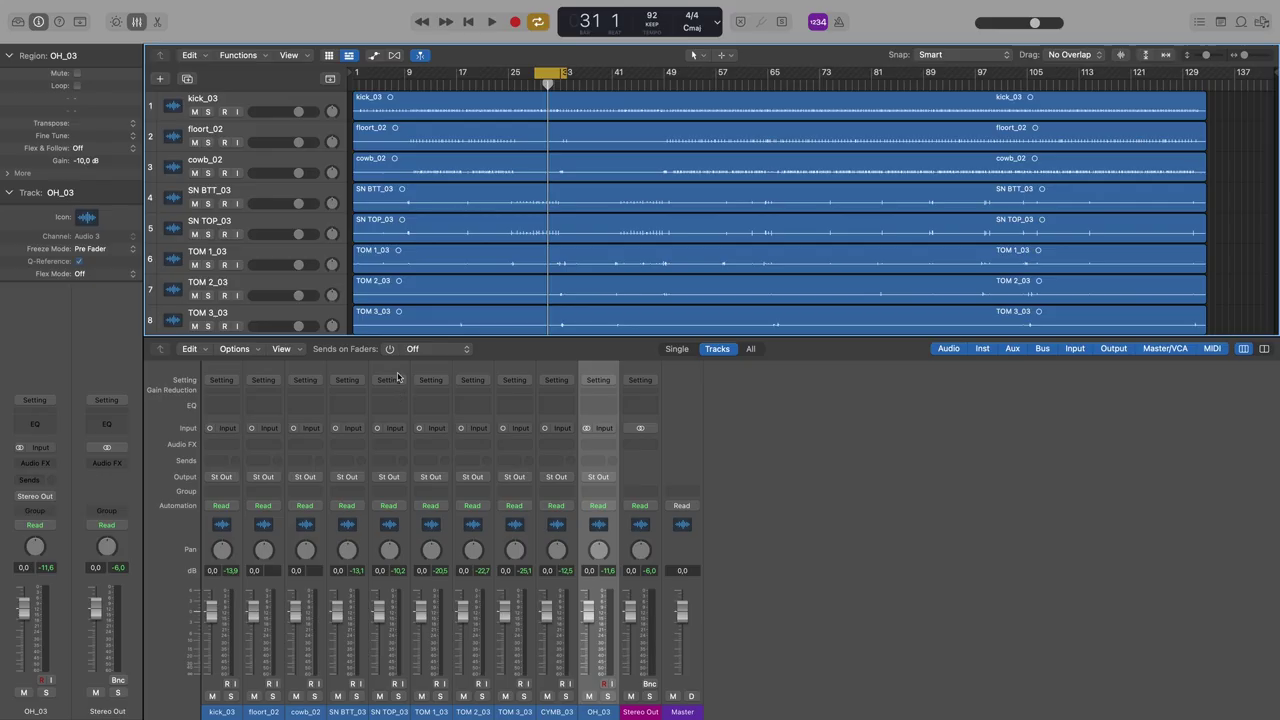
- Save the project again on the Desktop as "Retounen Souple 2", organized as a folder
click(92, 8)
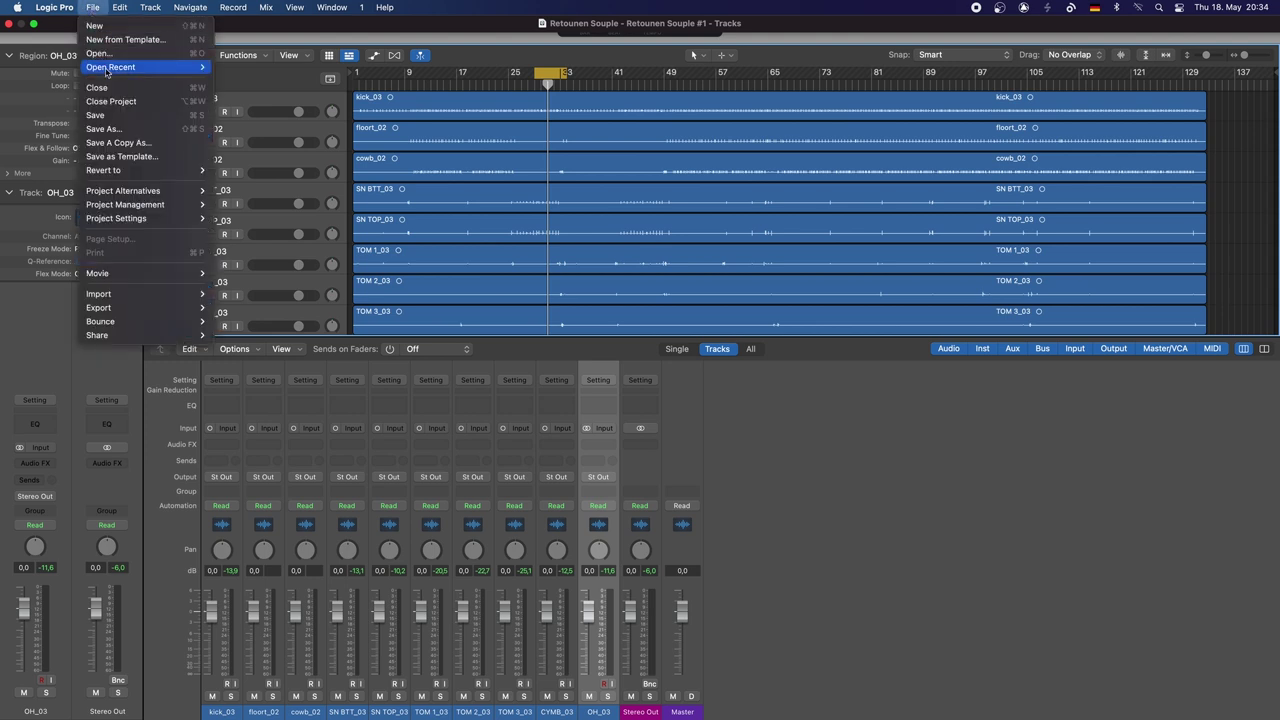
click(111, 129)
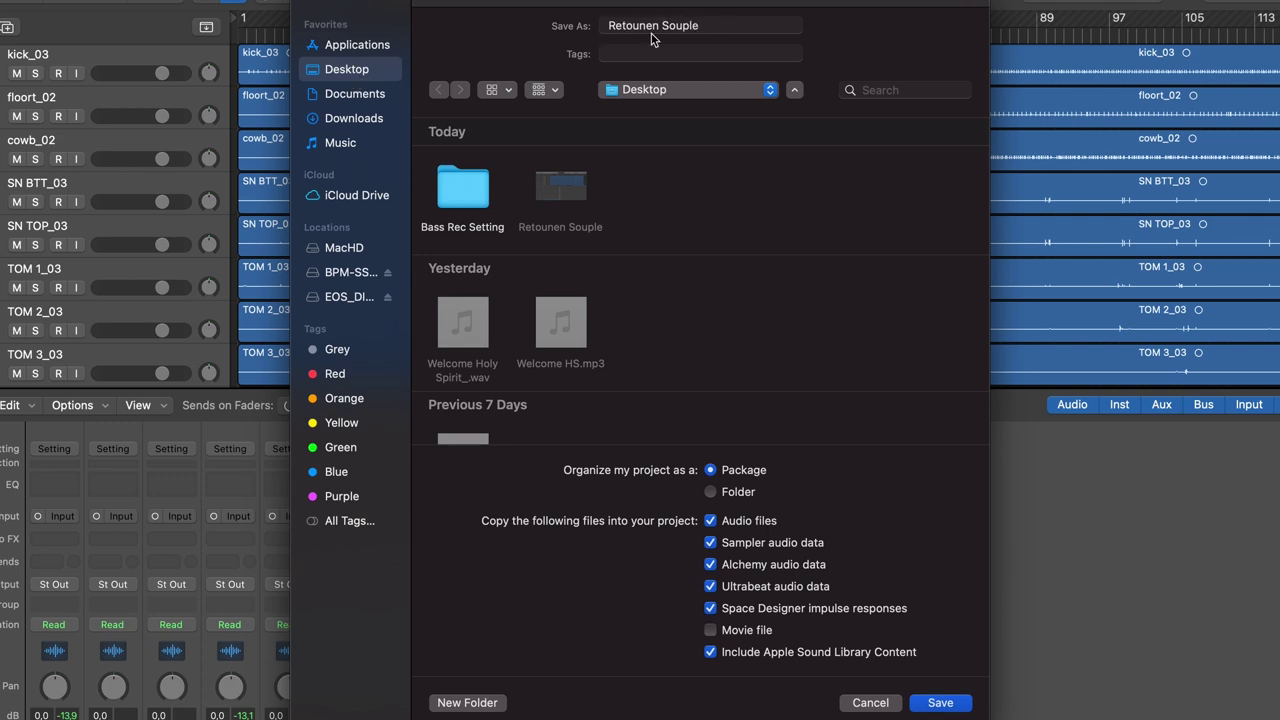
click(711, 494)
click(940, 703)
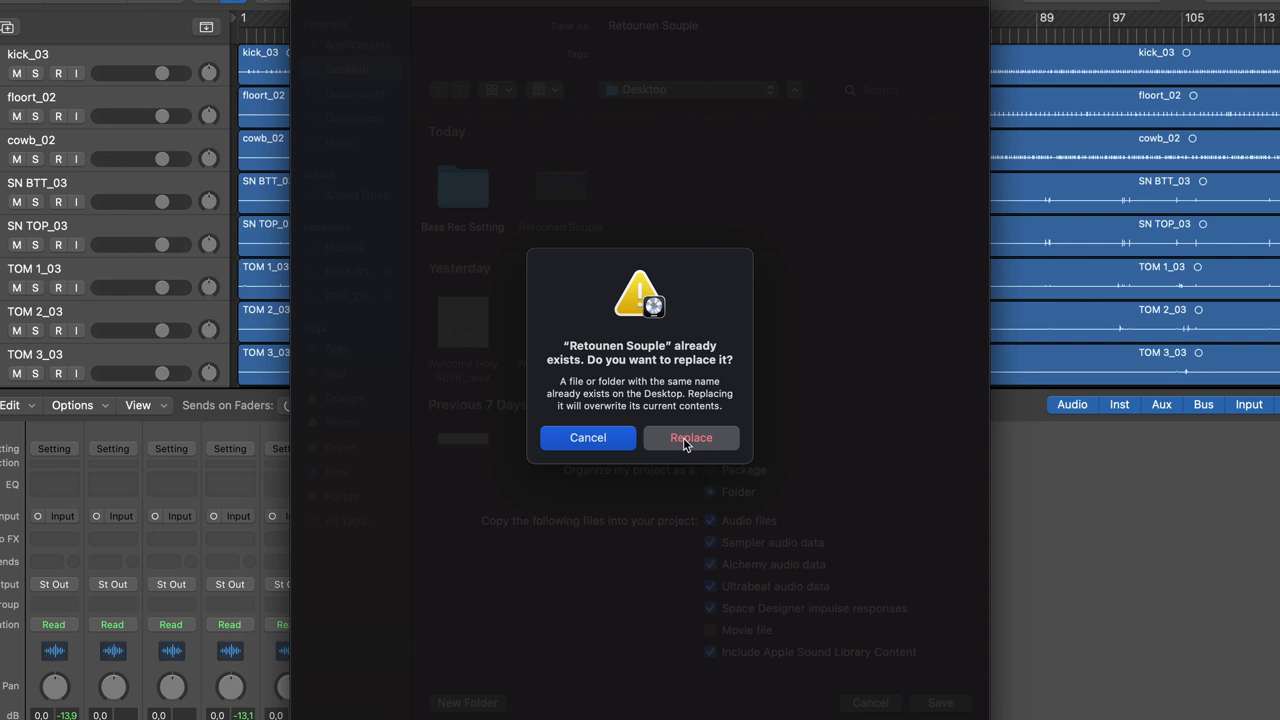
click(616, 440)
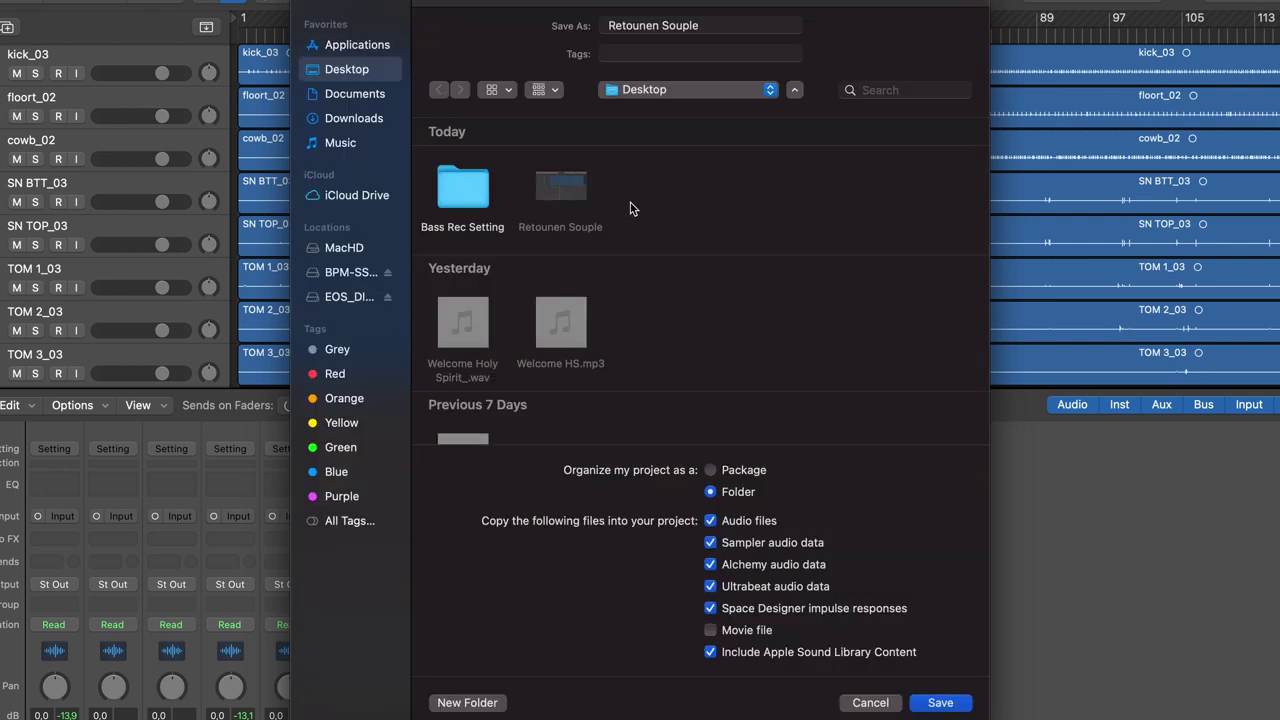
click(714, 27)
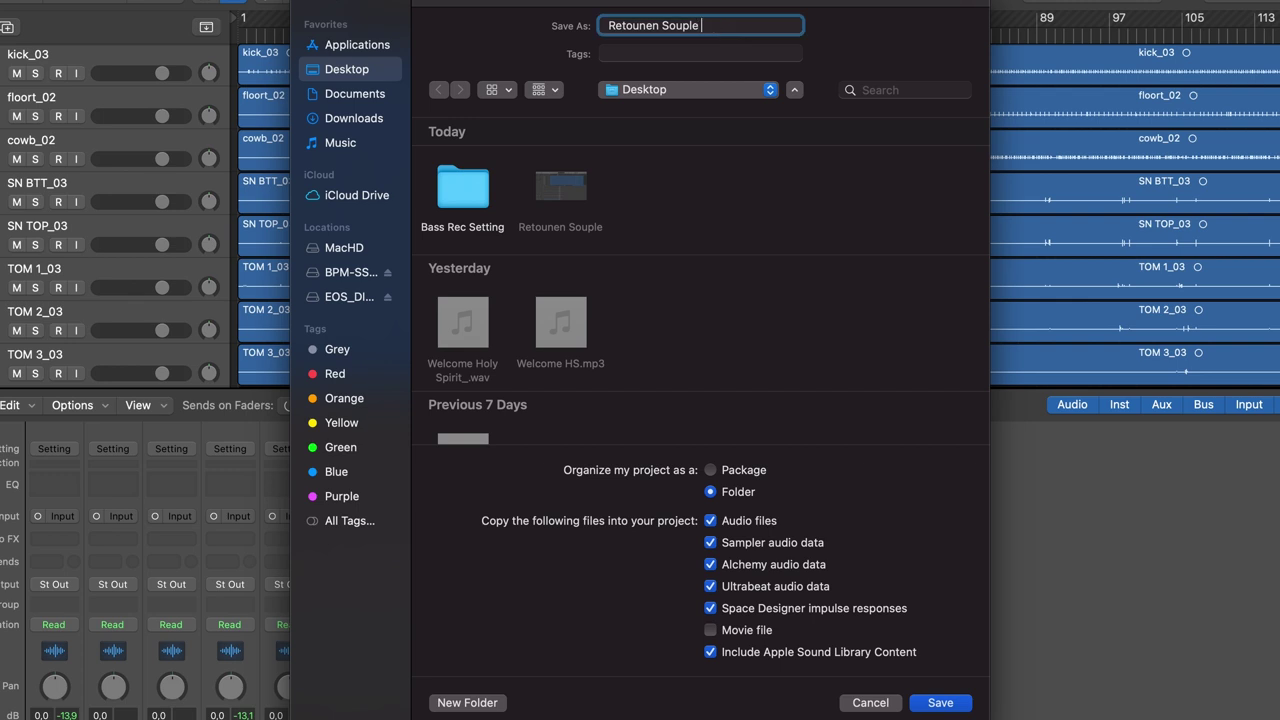
text(2)
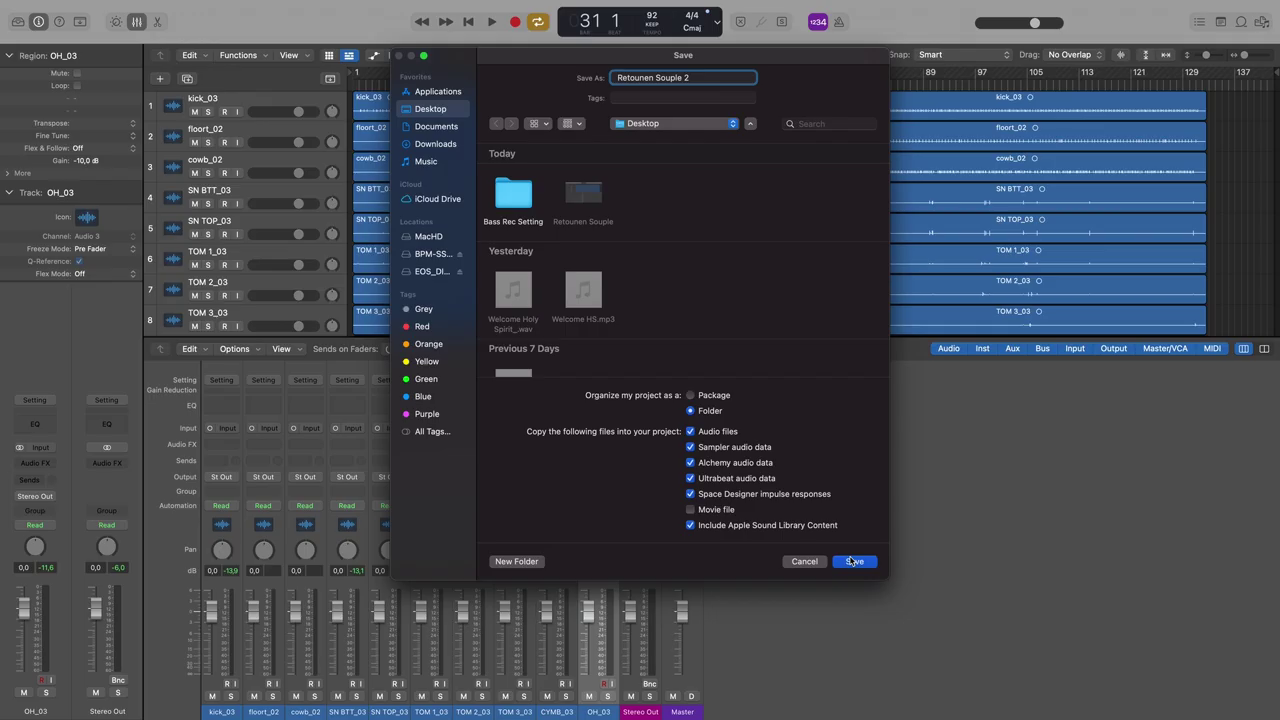
click(938, 703)
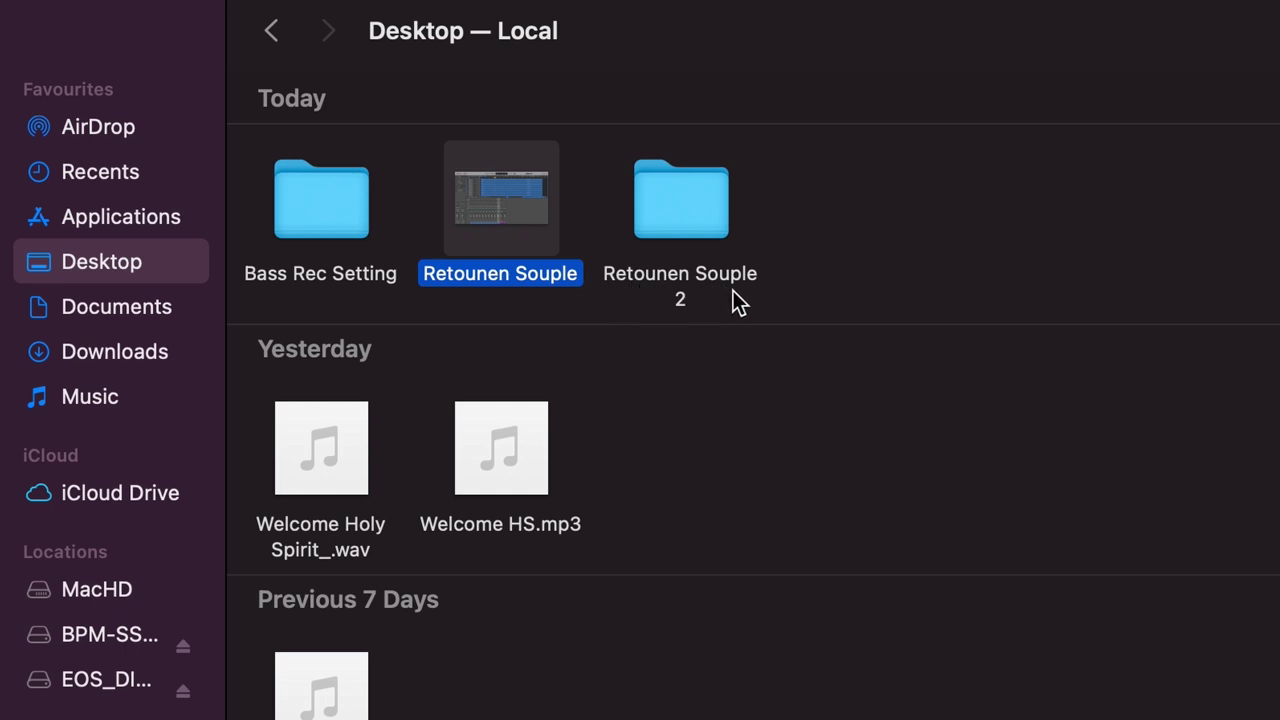
- Switch to Finder and examine the Retounen Souple 2 folder and its Audio Files subfolder
double_click(690, 225)
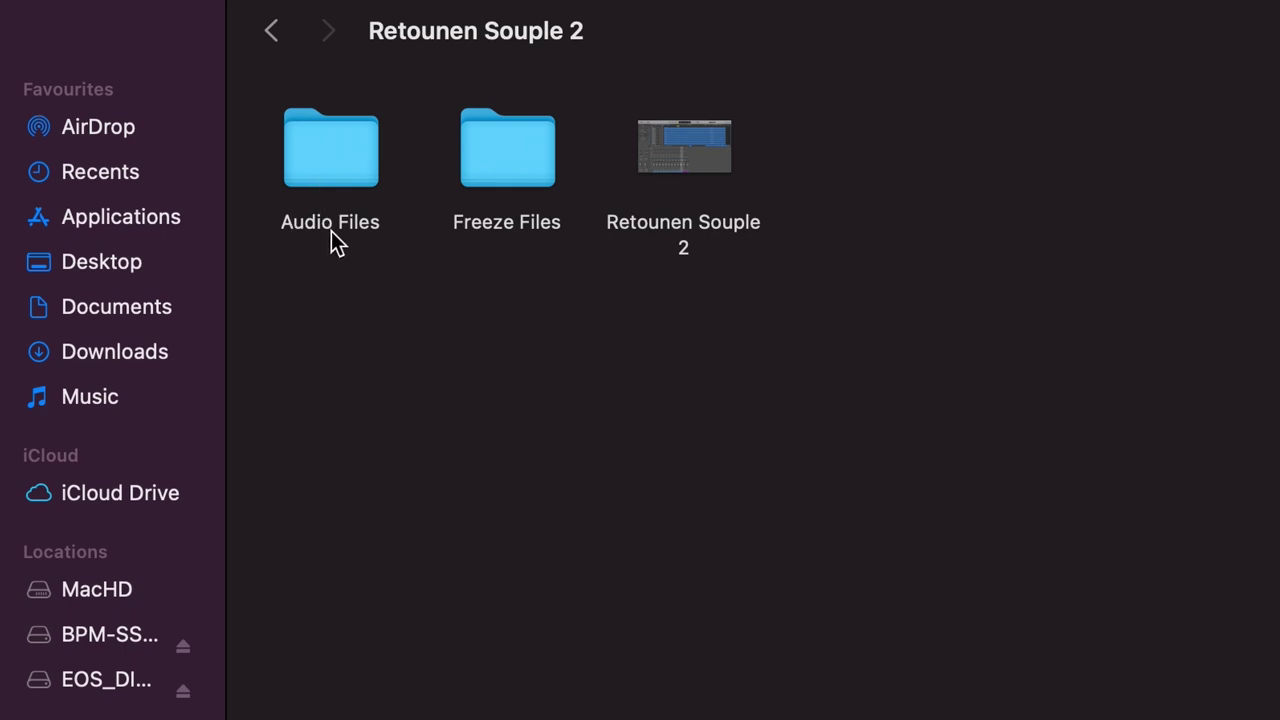
double_click(326, 145)
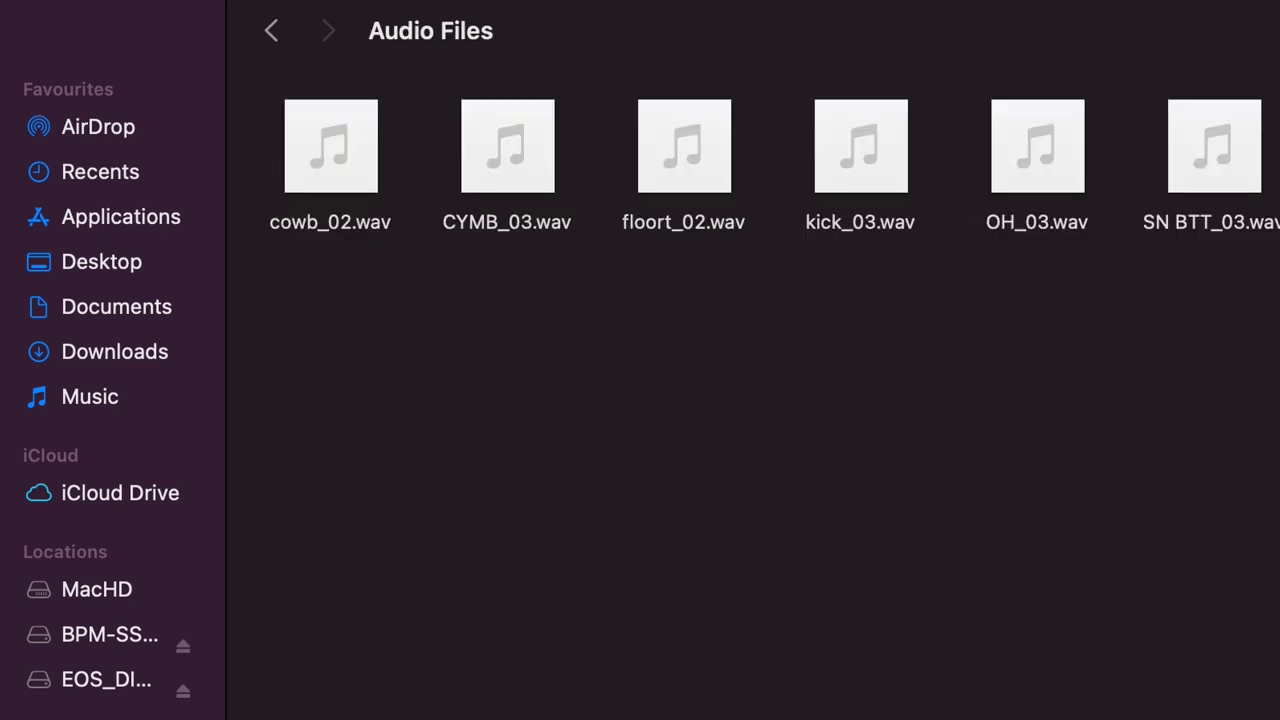
click(273, 36)
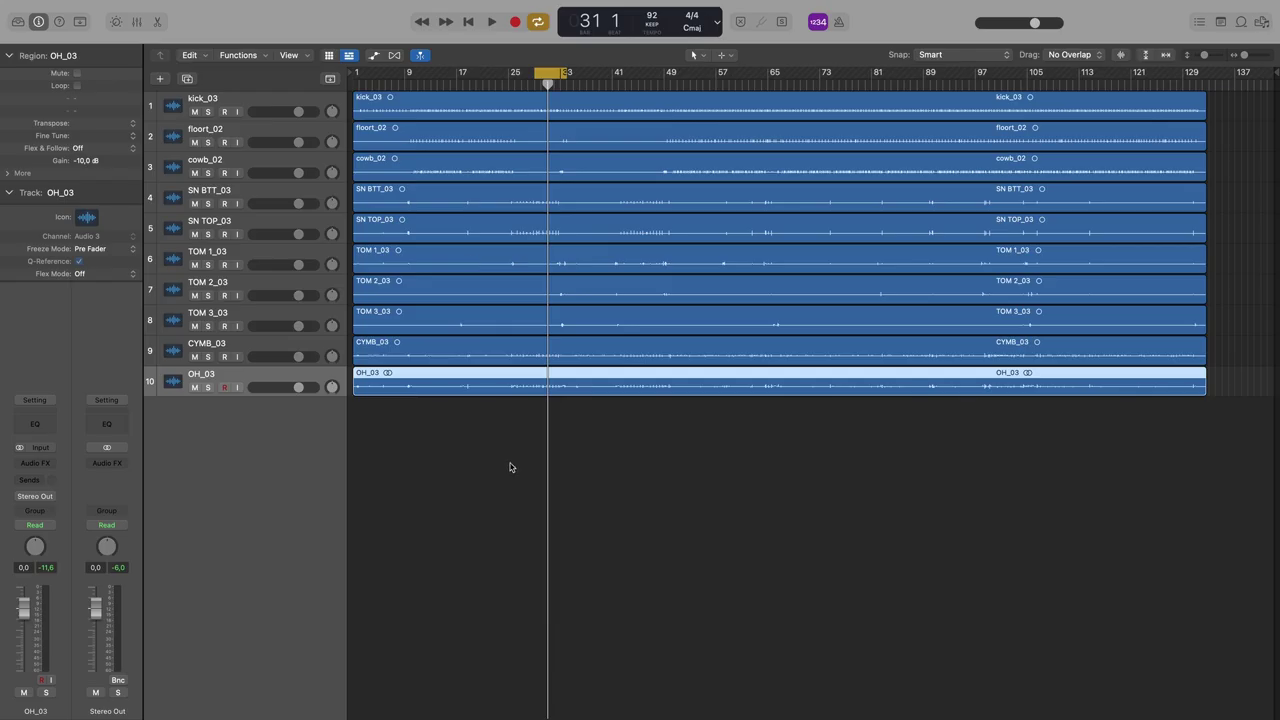
- Select all ten tracks from kick_03 to OH_03 in Logic Pro and start exporting them as audio files
click(503, 475)
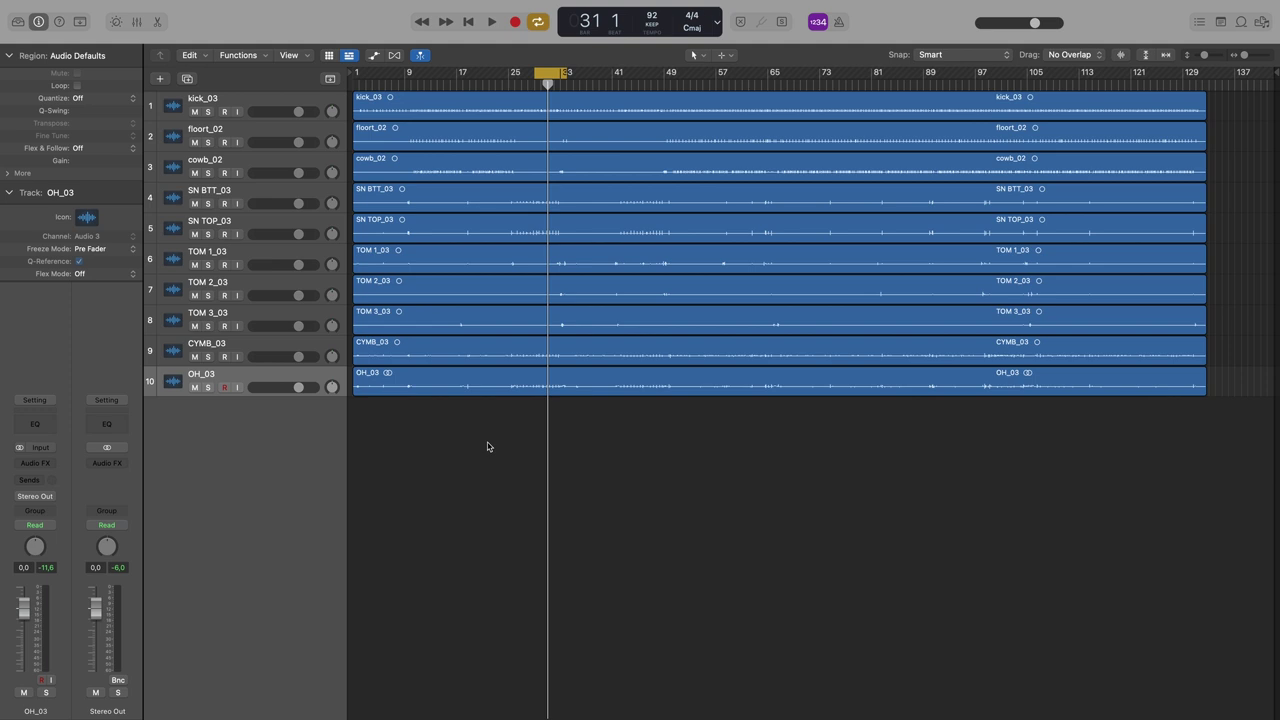
click(258, 100)
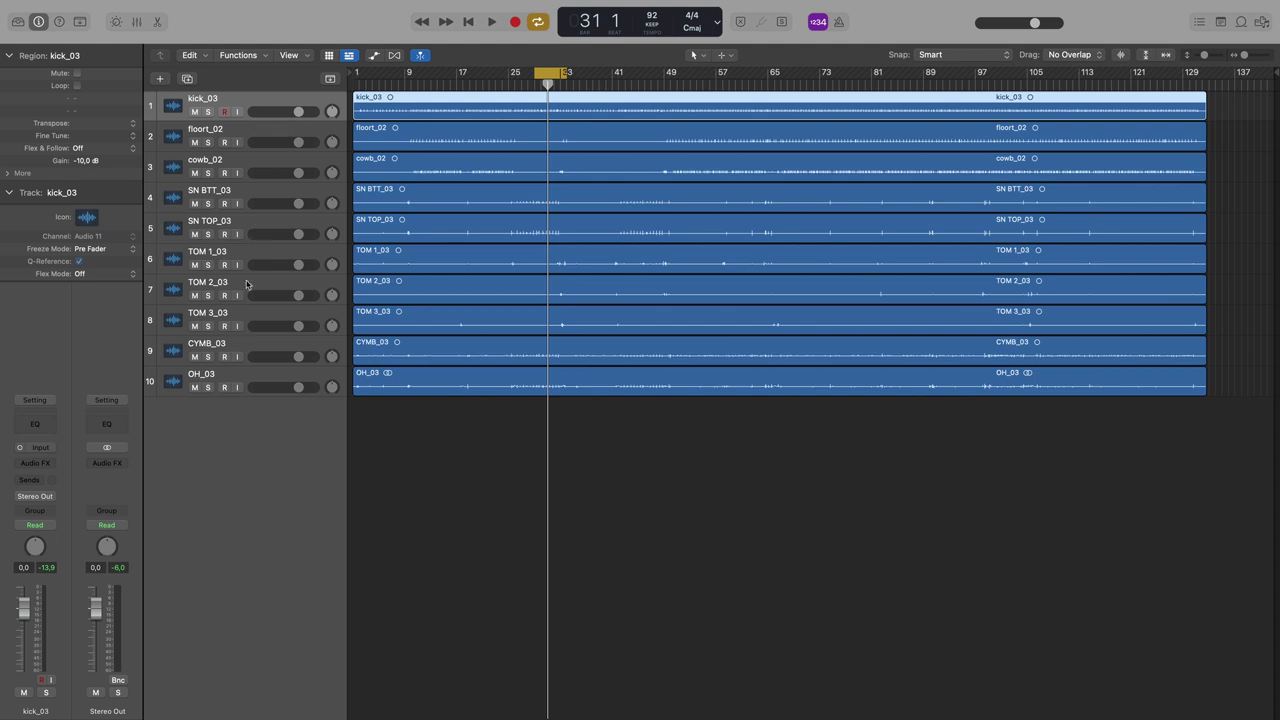
shift+click(259, 379)
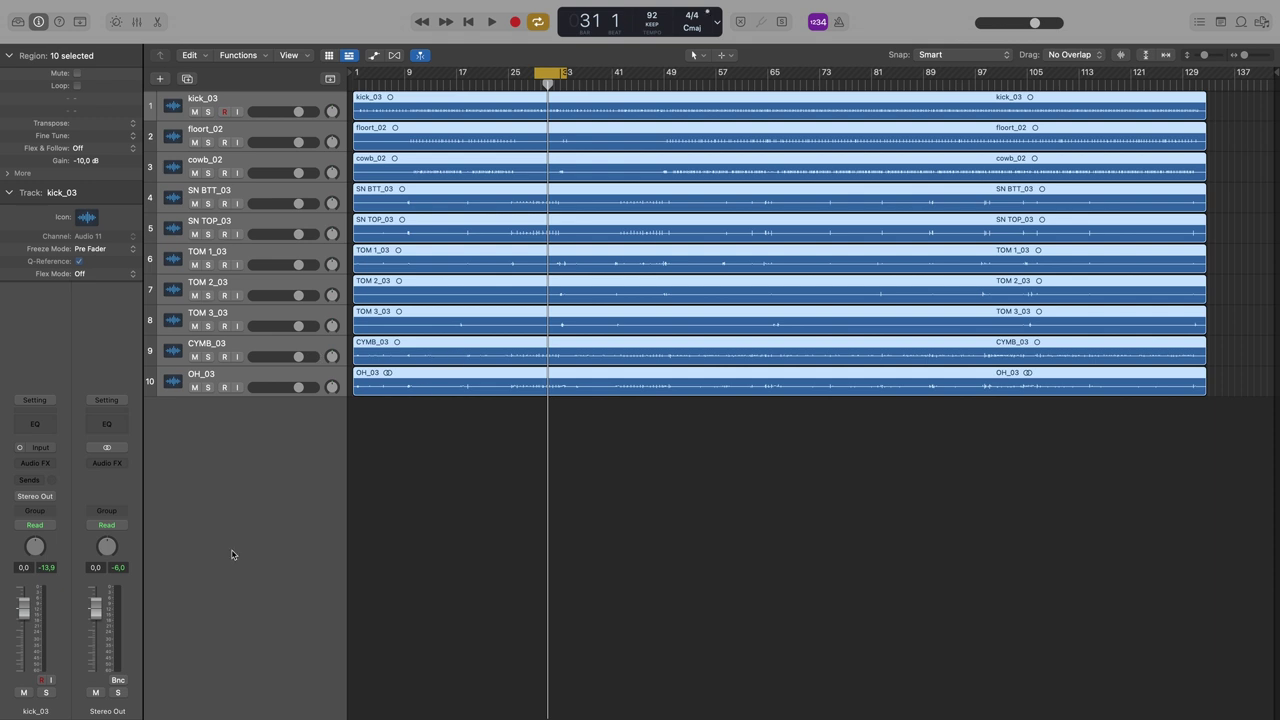
scroll(232, 554, down, 1)
click(96, 9)
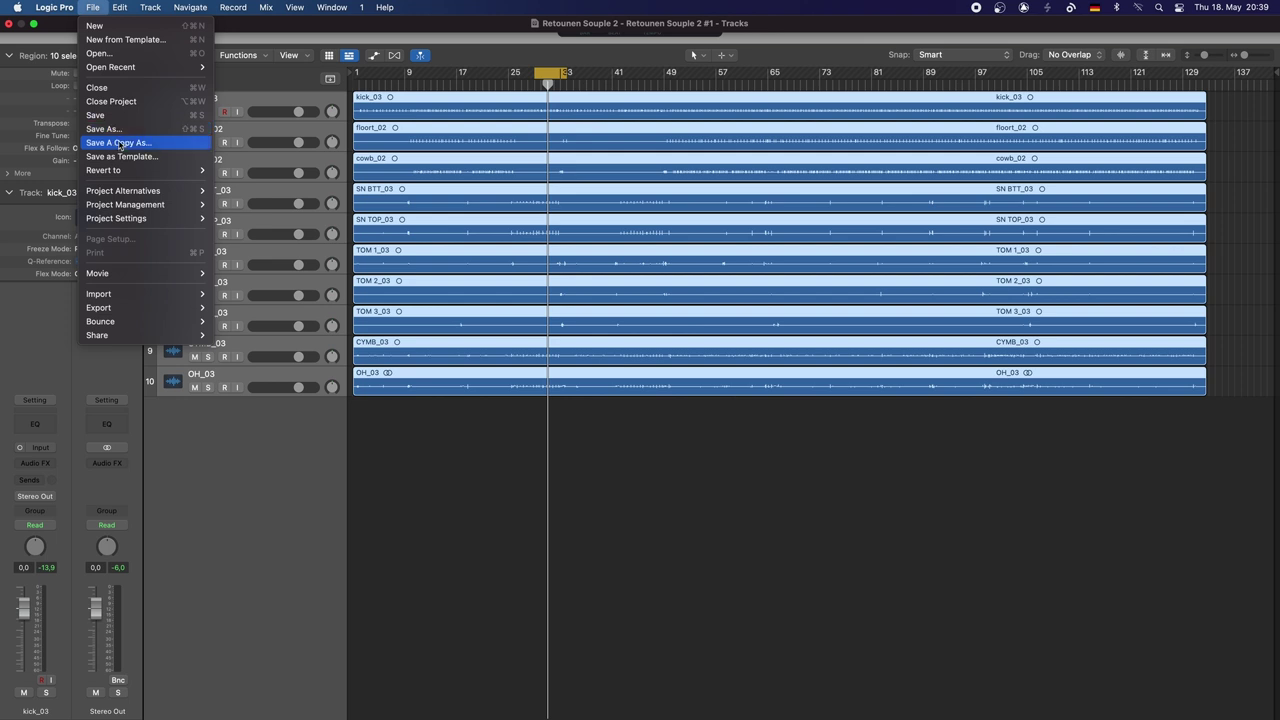
mouse_move(104, 310)
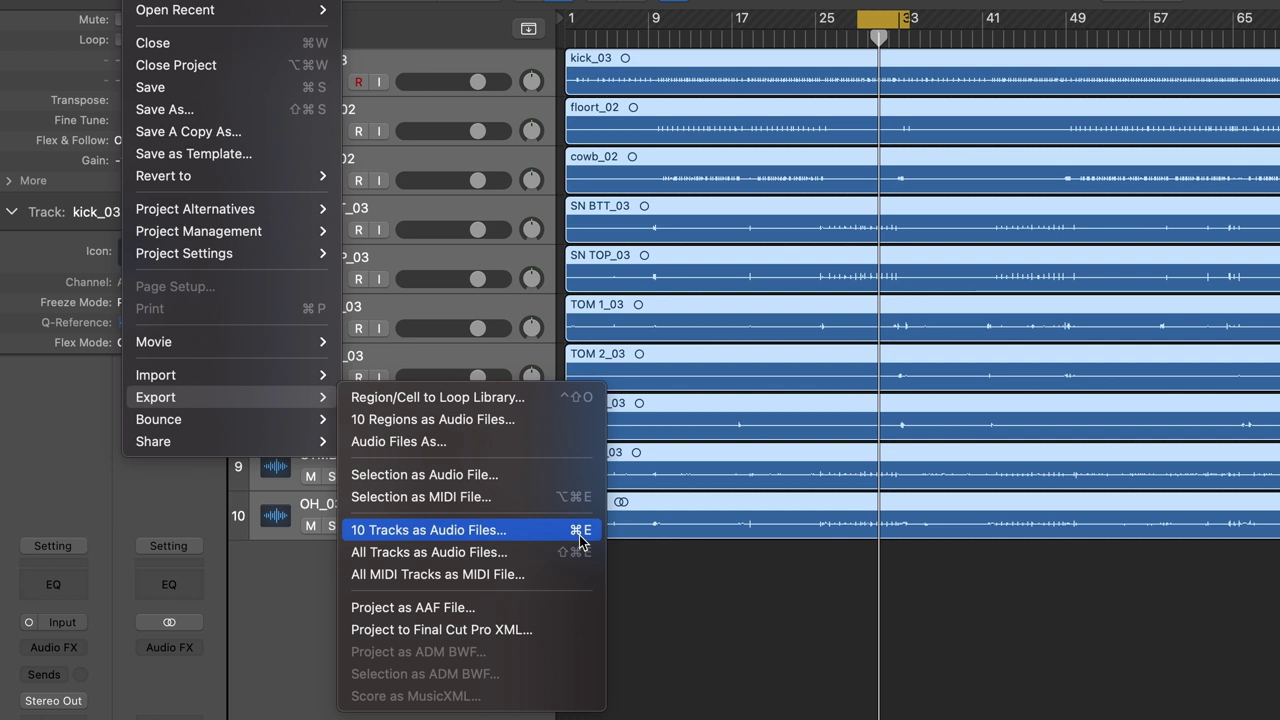
click(490, 533)
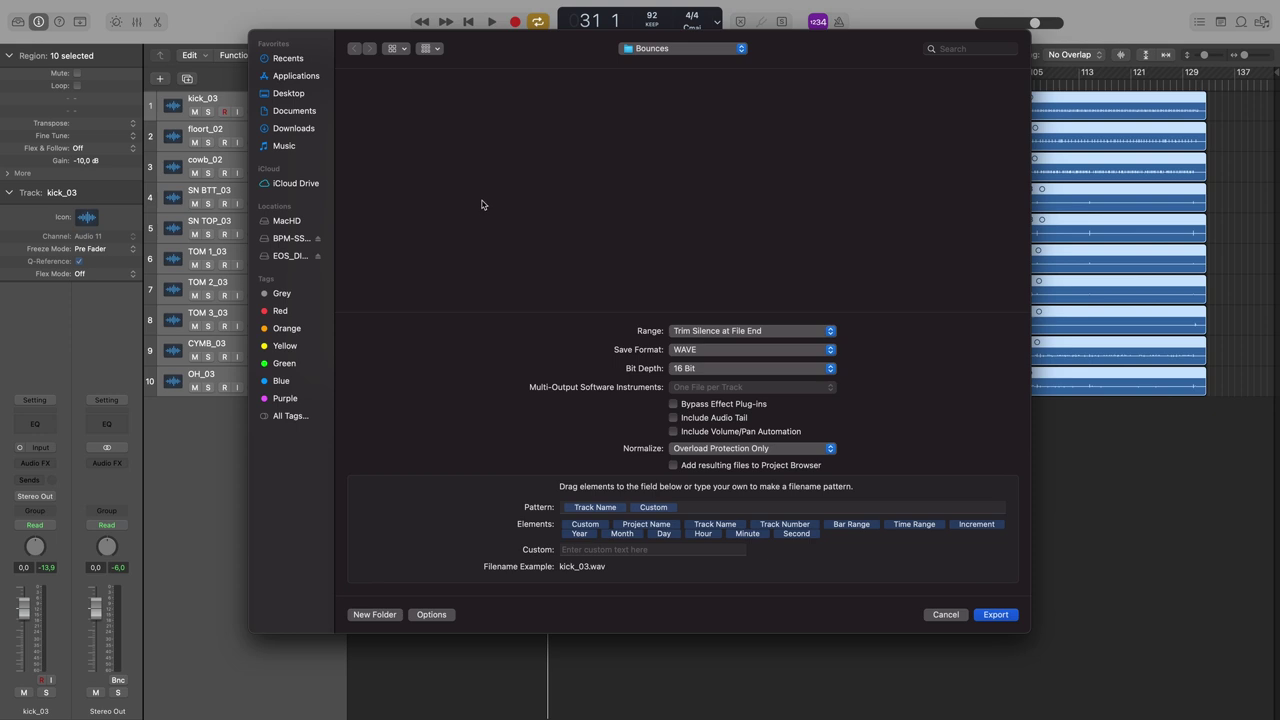
- Create a folder named "Tounen Lakay" on the Desktop in Finder and choose it as the track export destination
click(302, 95)
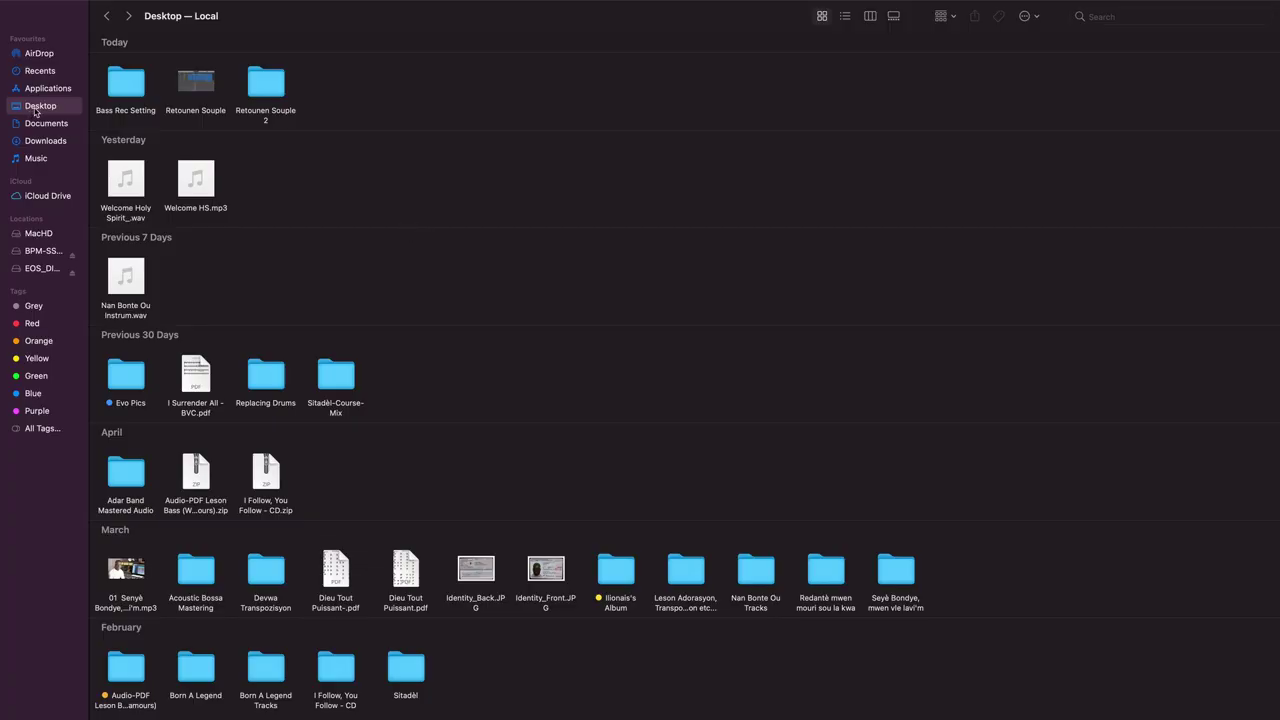
right_click(389, 106)
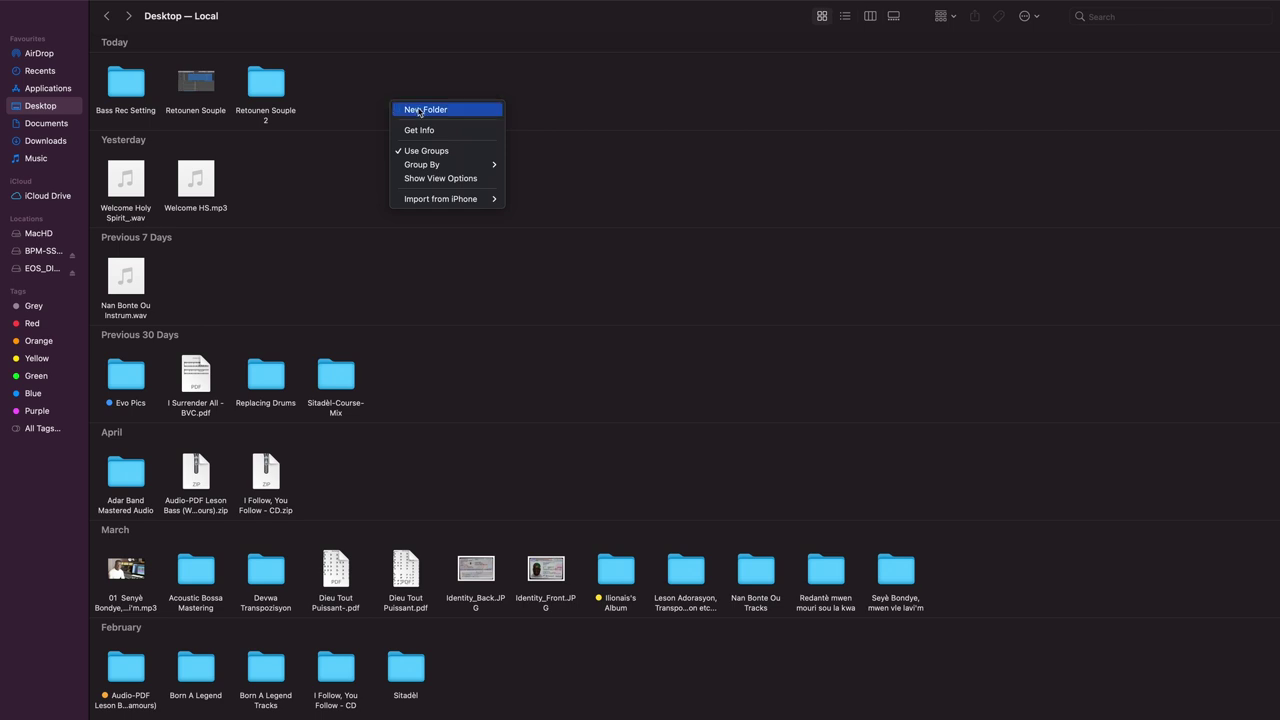
click(421, 110)
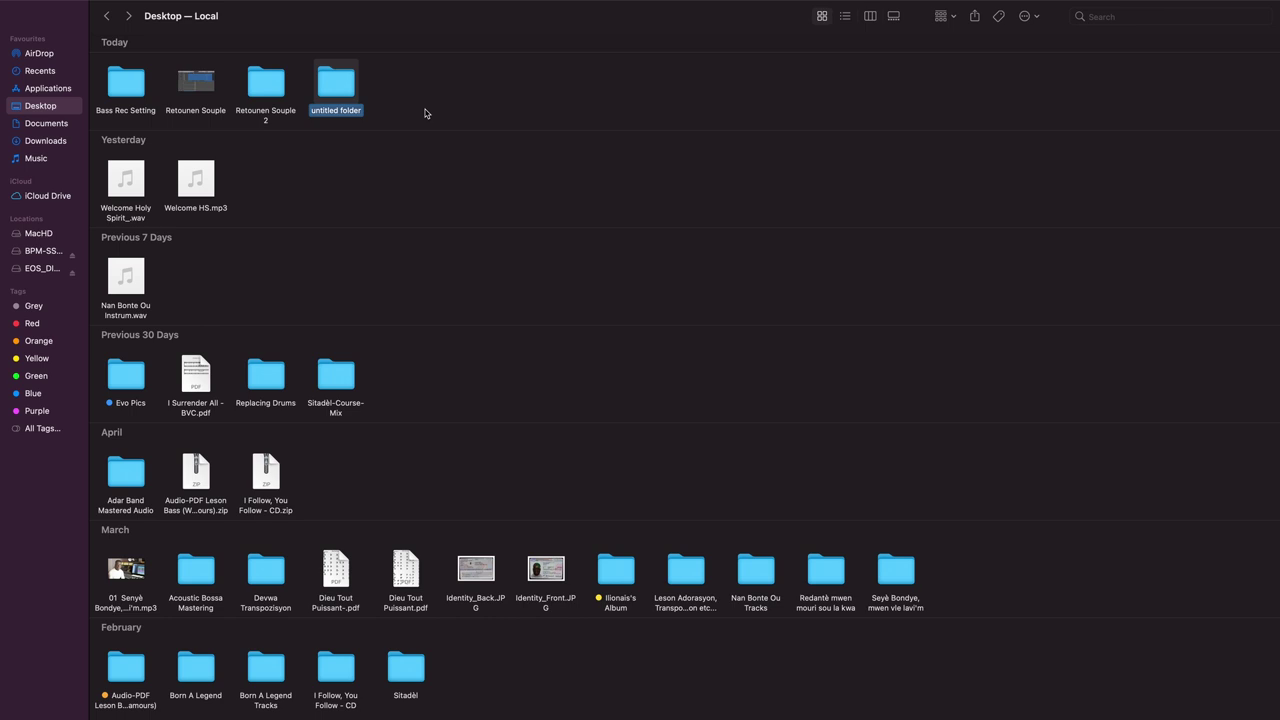
text(Tounen Lakay)
key(Return)
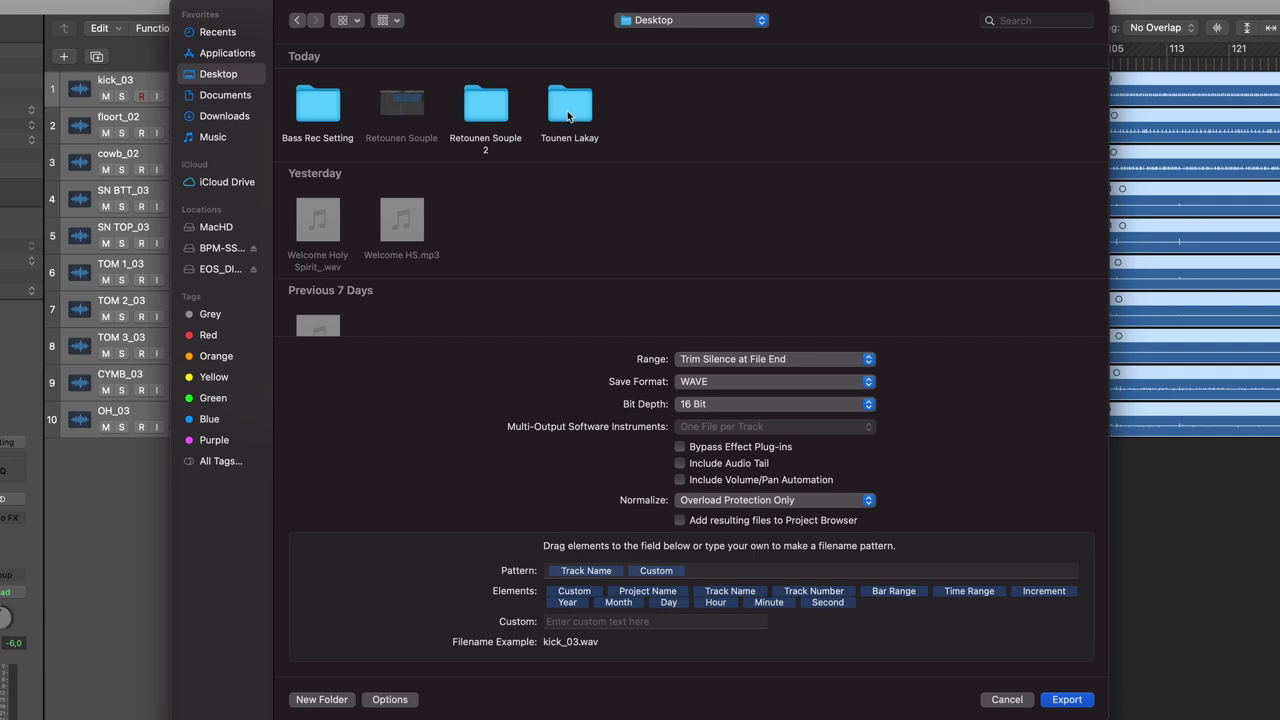
double_click(568, 110)
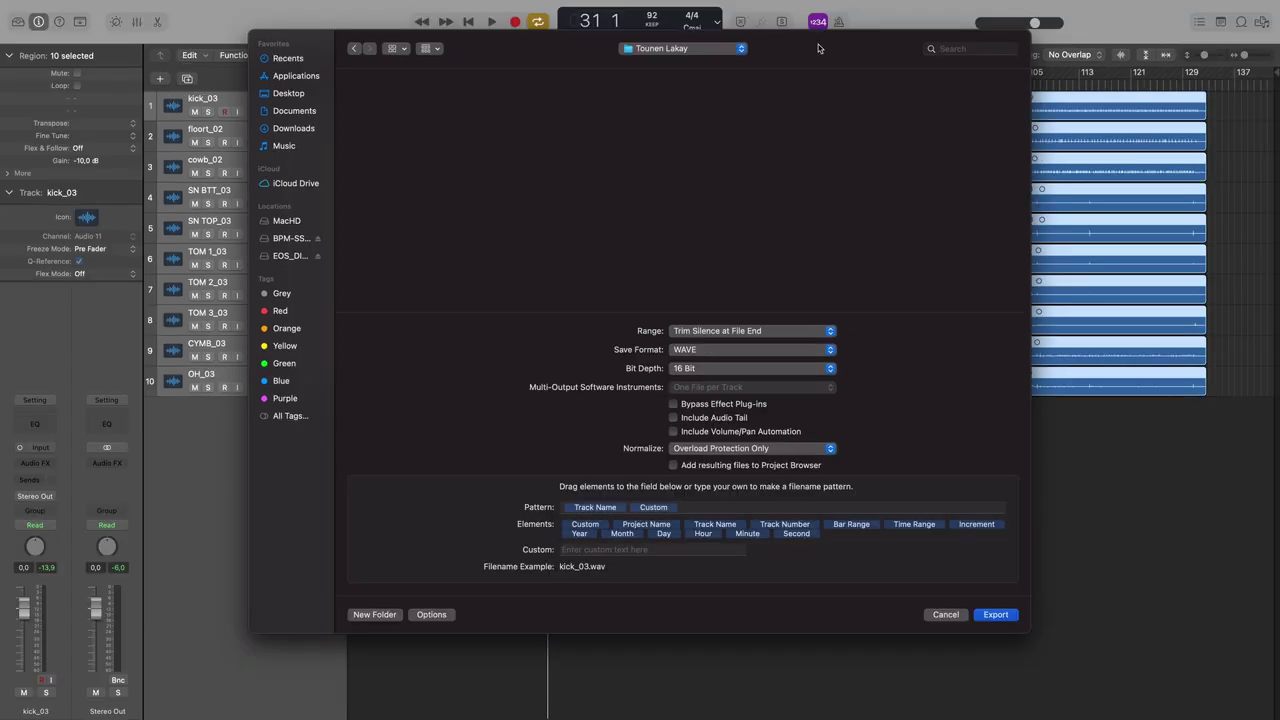
drag(859, 31, 798, 343)
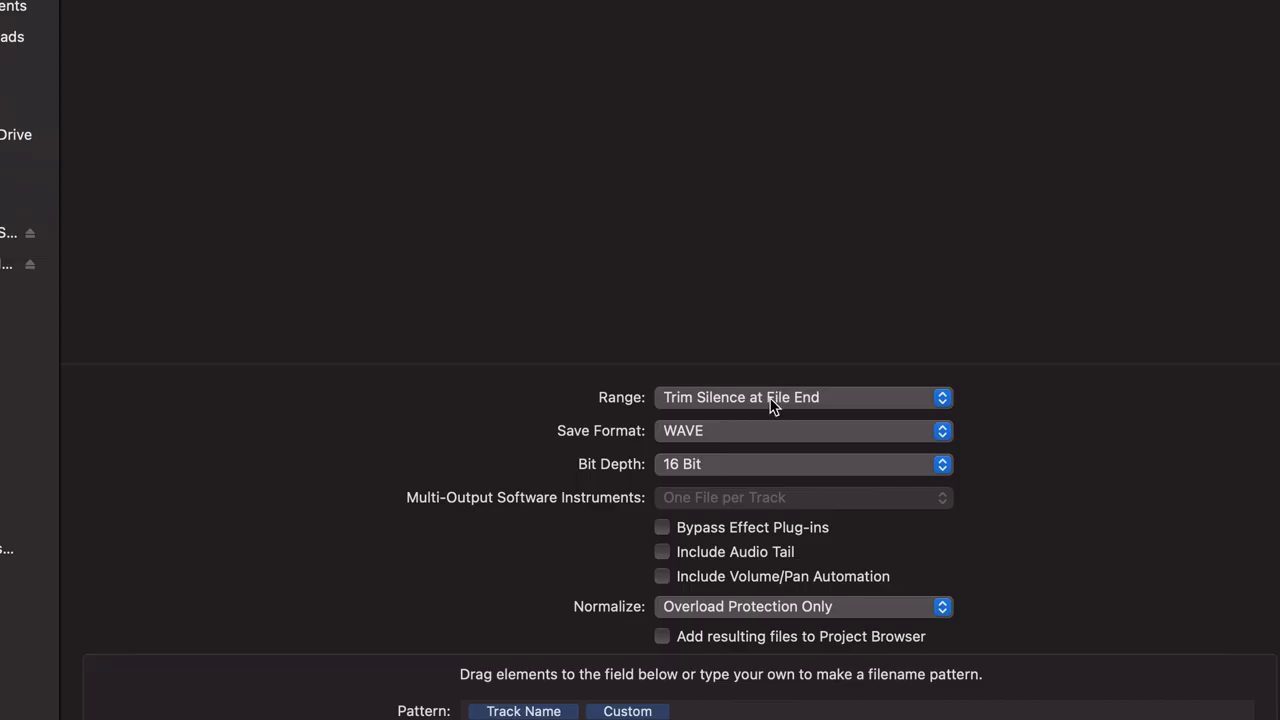
- Set the export range to Extend File Length to Project End
click(695, 397)
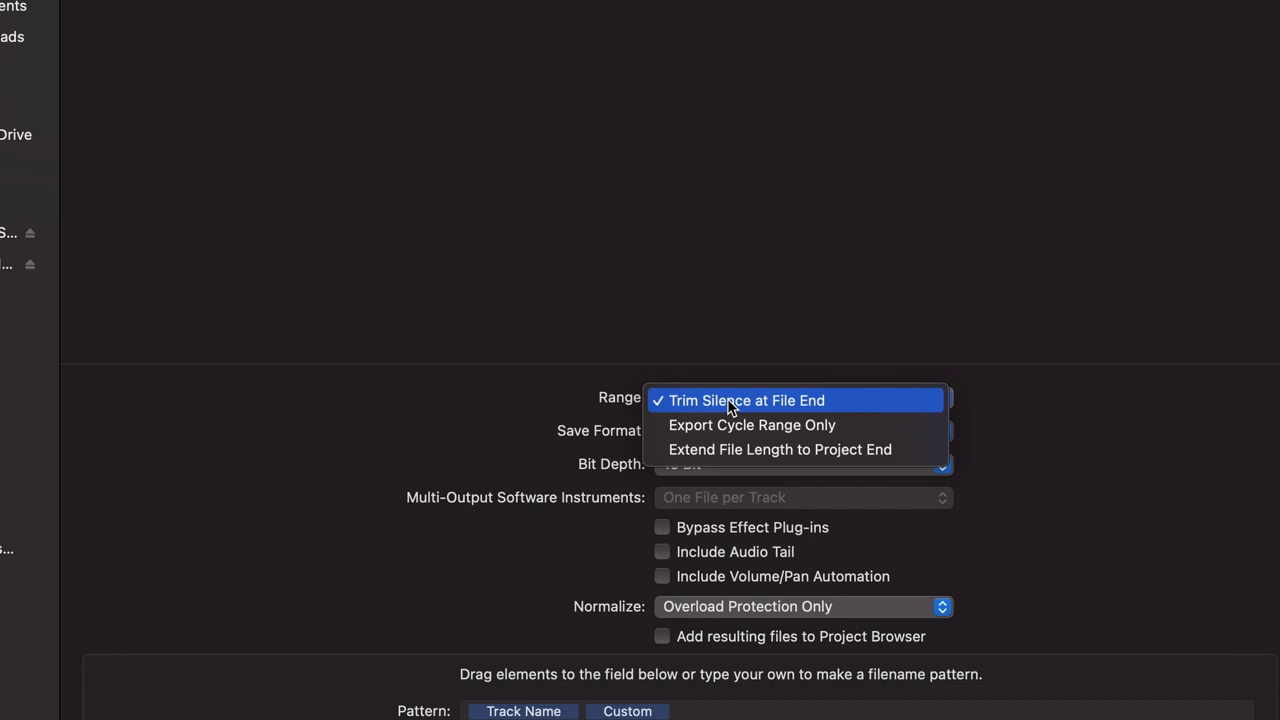
click(724, 451)
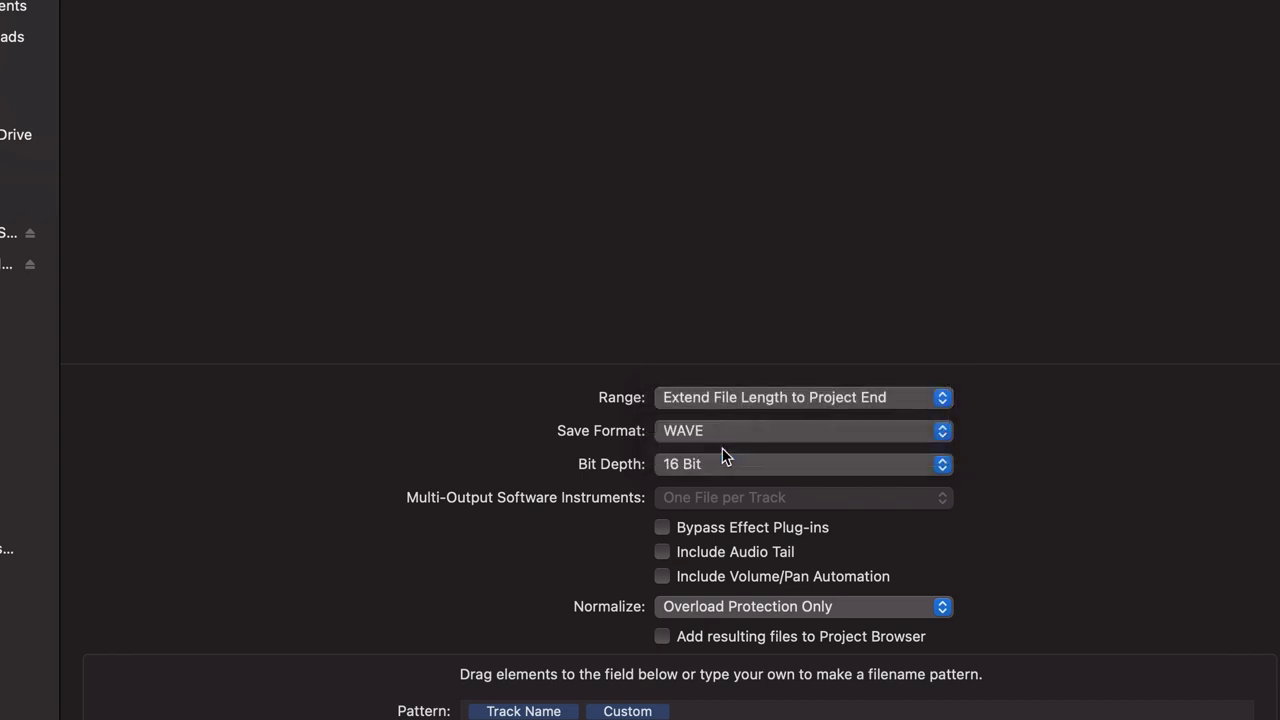
click(705, 396)
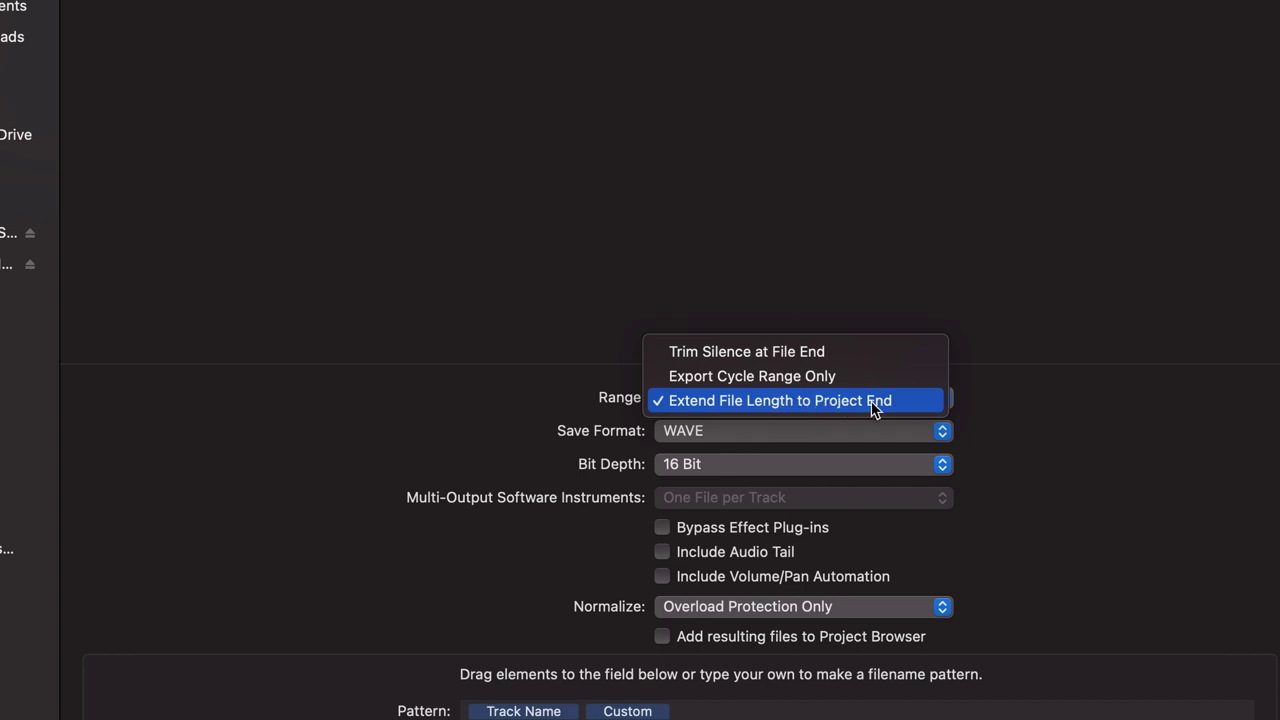
click(873, 400)
- Choose WAVE as the export's save format and keep the bit depth at 16 Bit
click(718, 437)
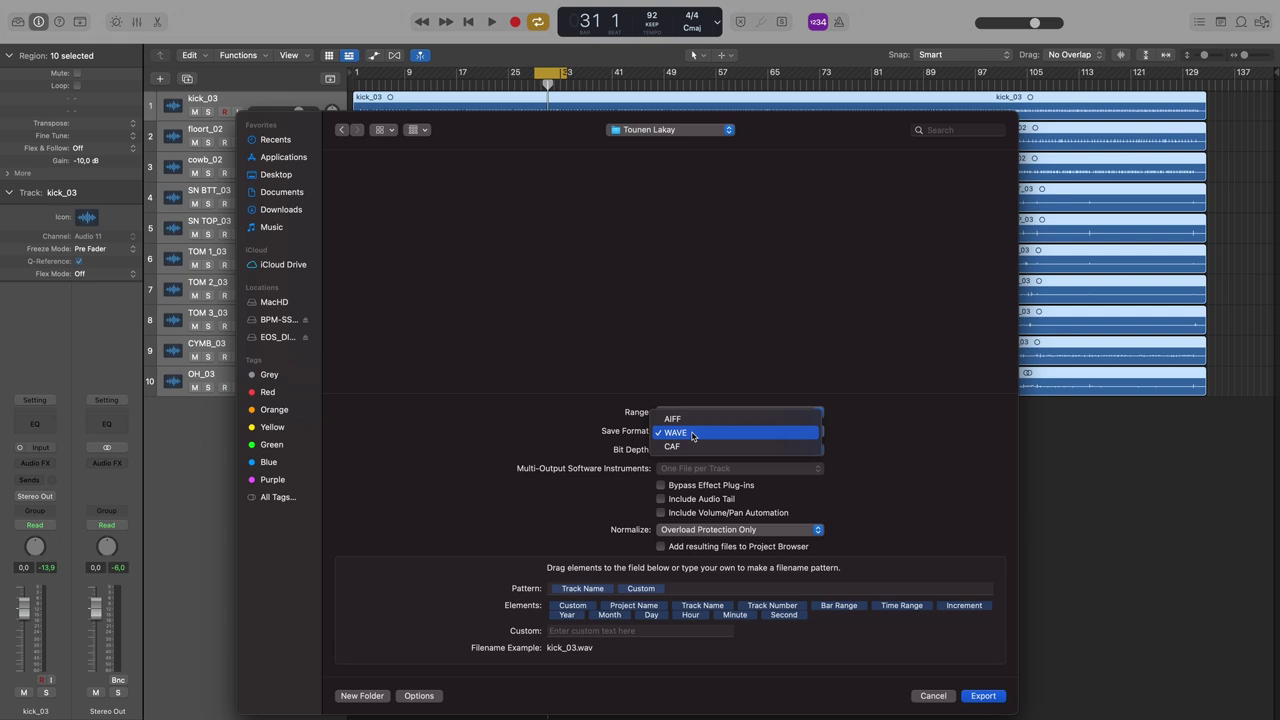
click(690, 434)
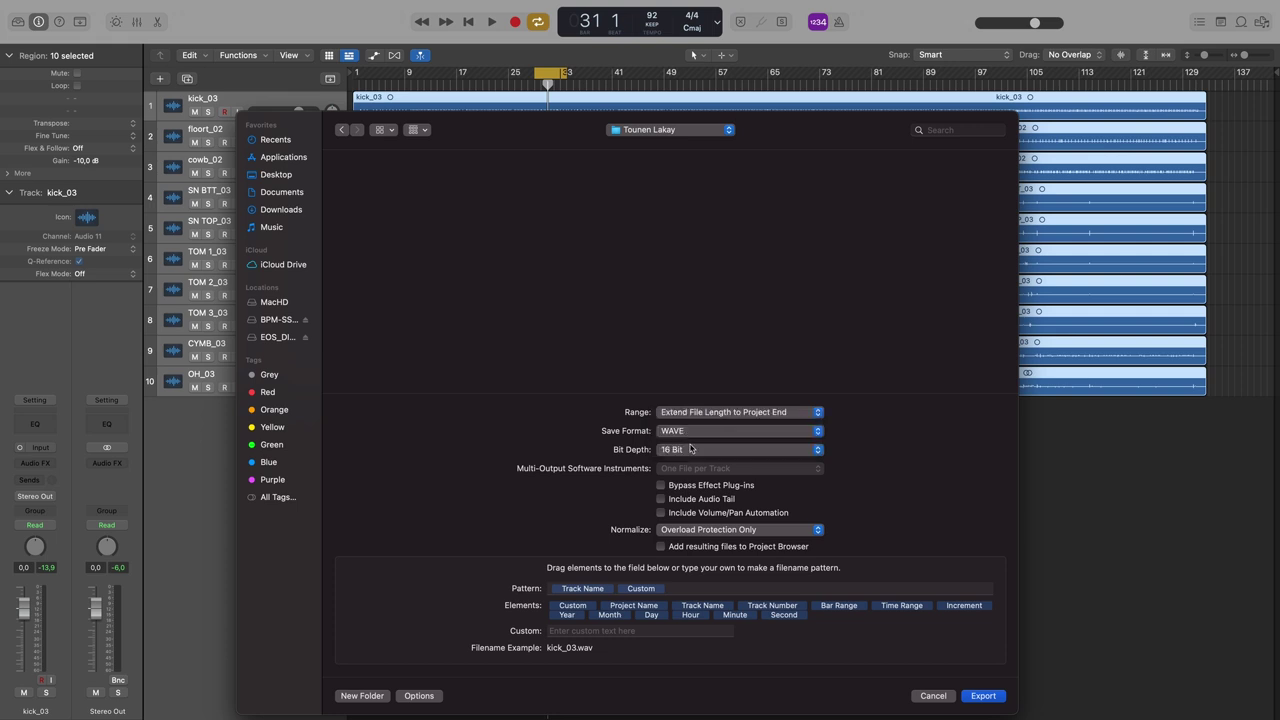
click(690, 450)
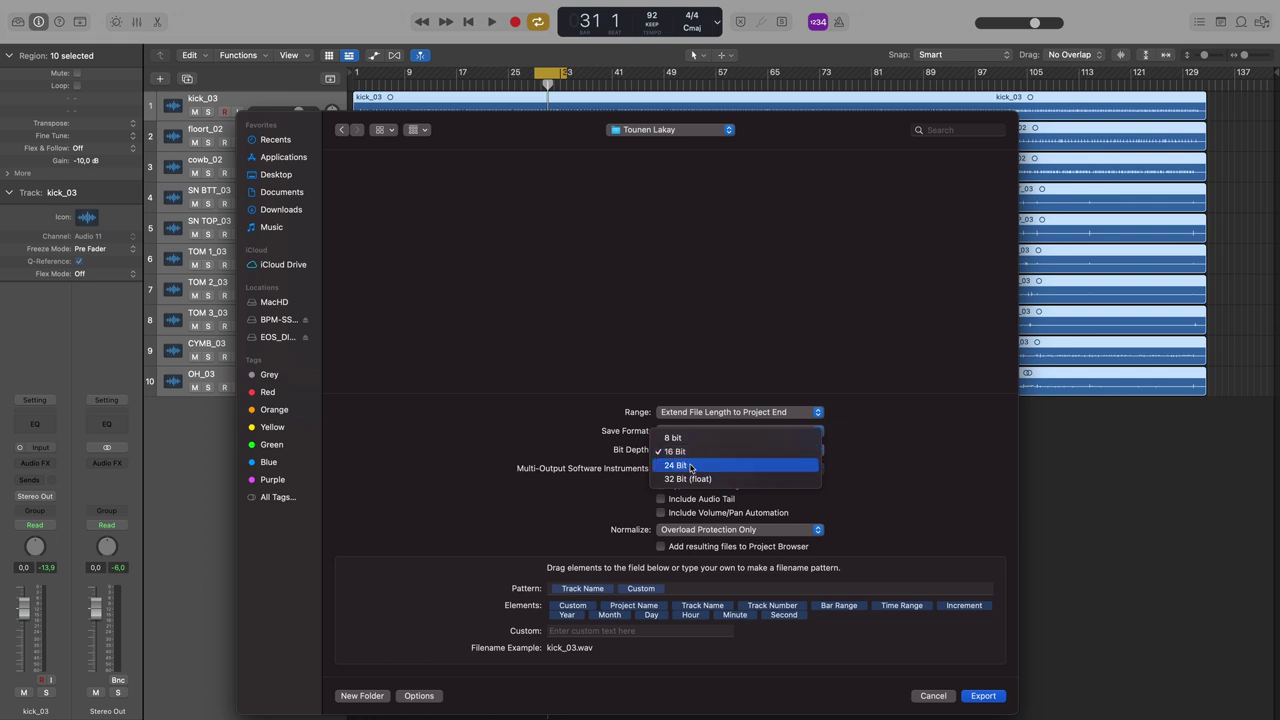
click(692, 451)
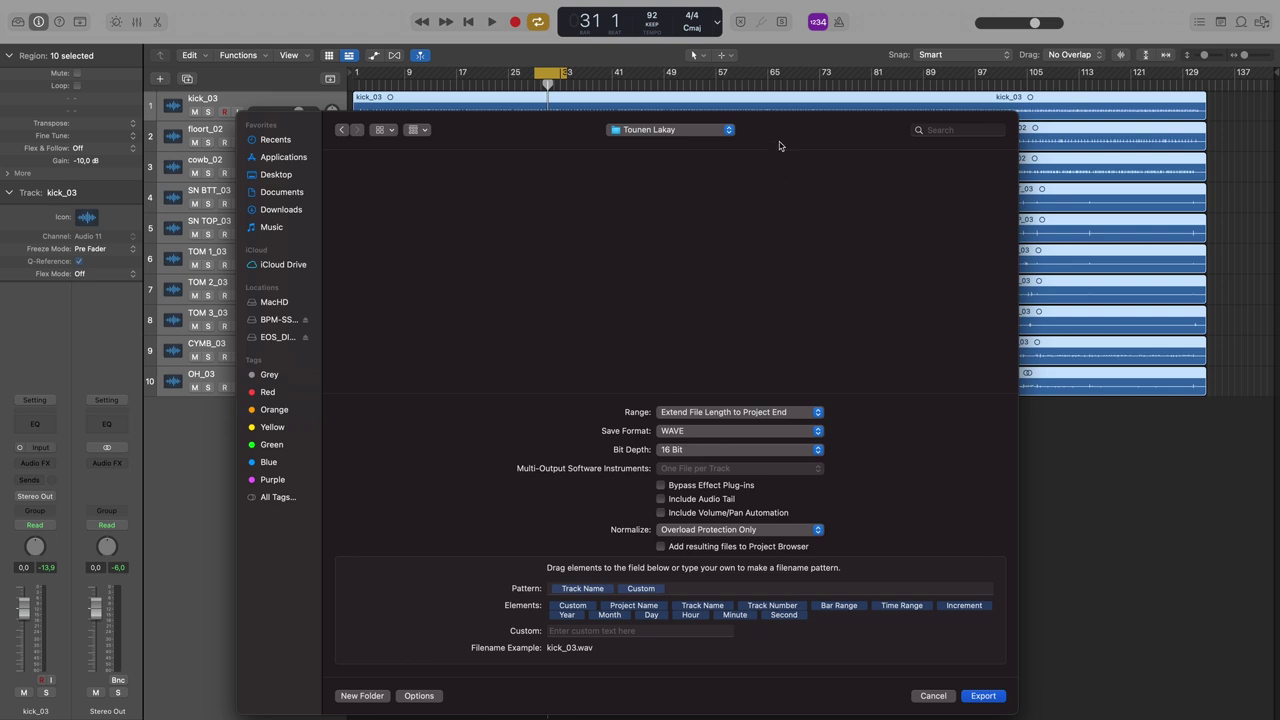
- Enable Bypass Effect Plug-ins and export the selected tracks into the Tounen Lakay folder
drag(783, 150, 782, 76)
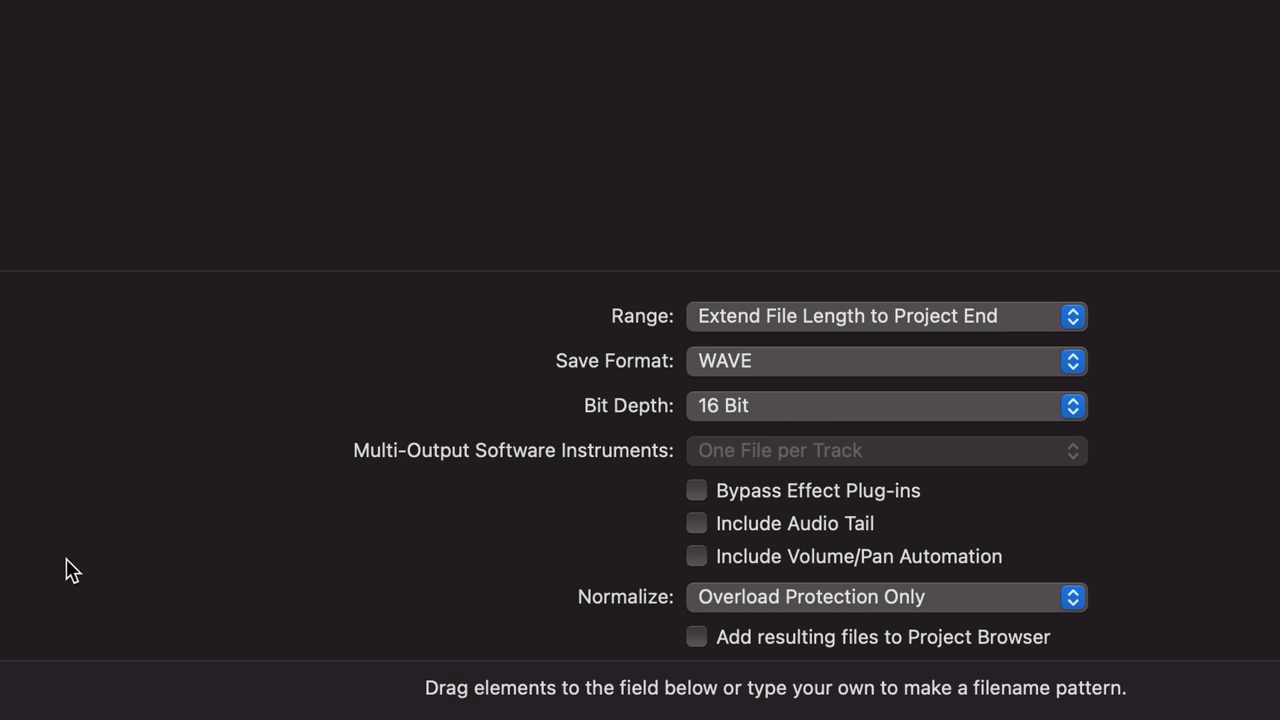
click(700, 500)
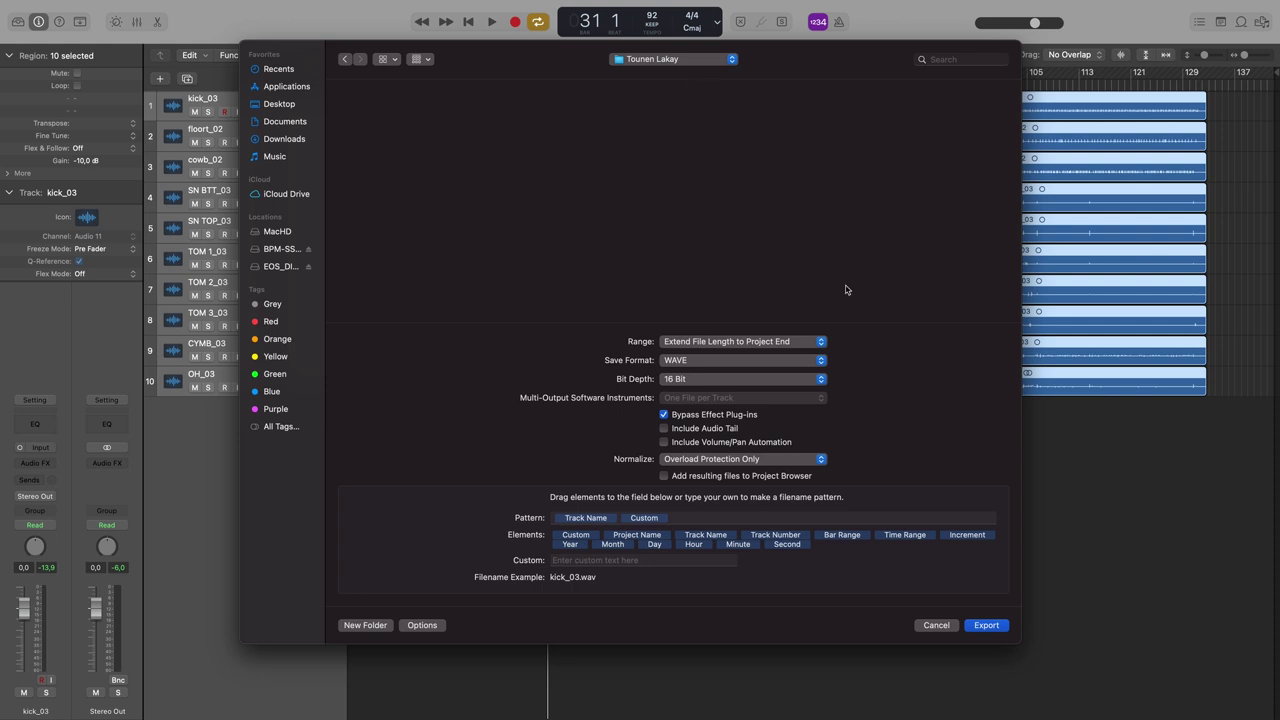
click(986, 625)
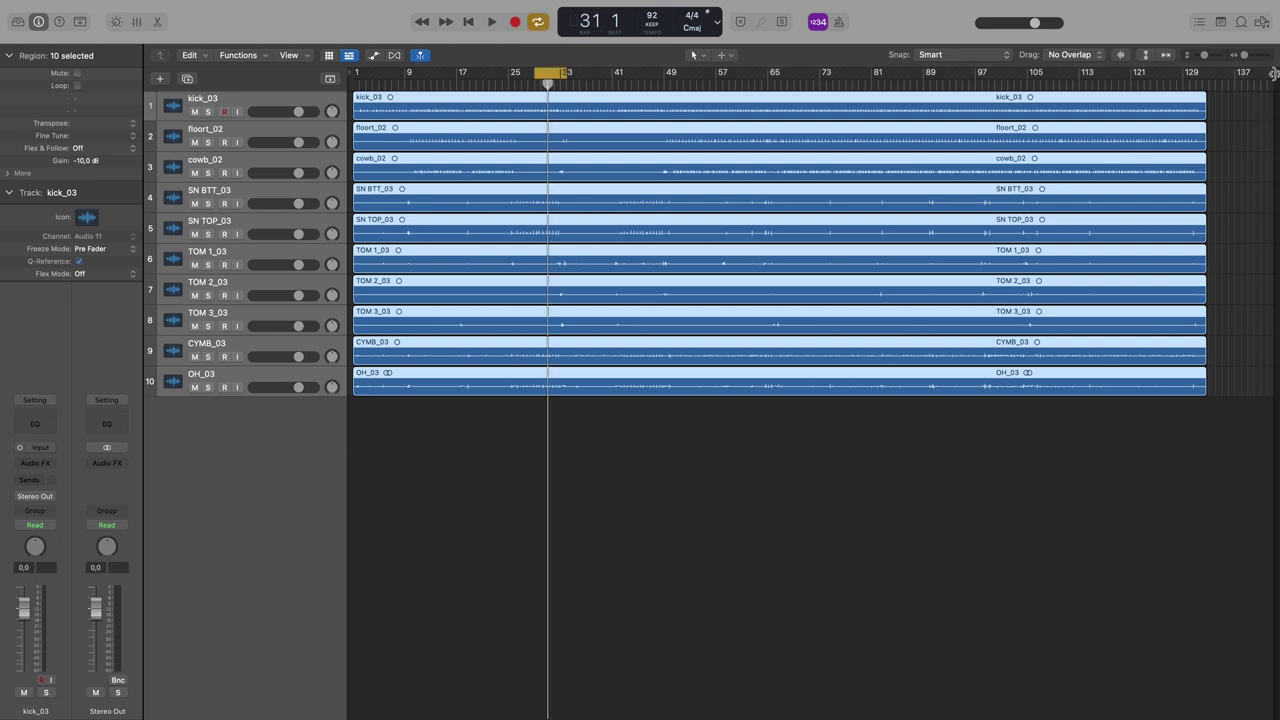
- Try the project end marker right after the regions, at about bar 132, and move it back out to about bar 141
mouse_move(1274, 75)
mouse_down()
mouse_move(1232, 77)
mouse_move(1262, 74)
mouse_up()
scroll(1150, 118, right, 1)
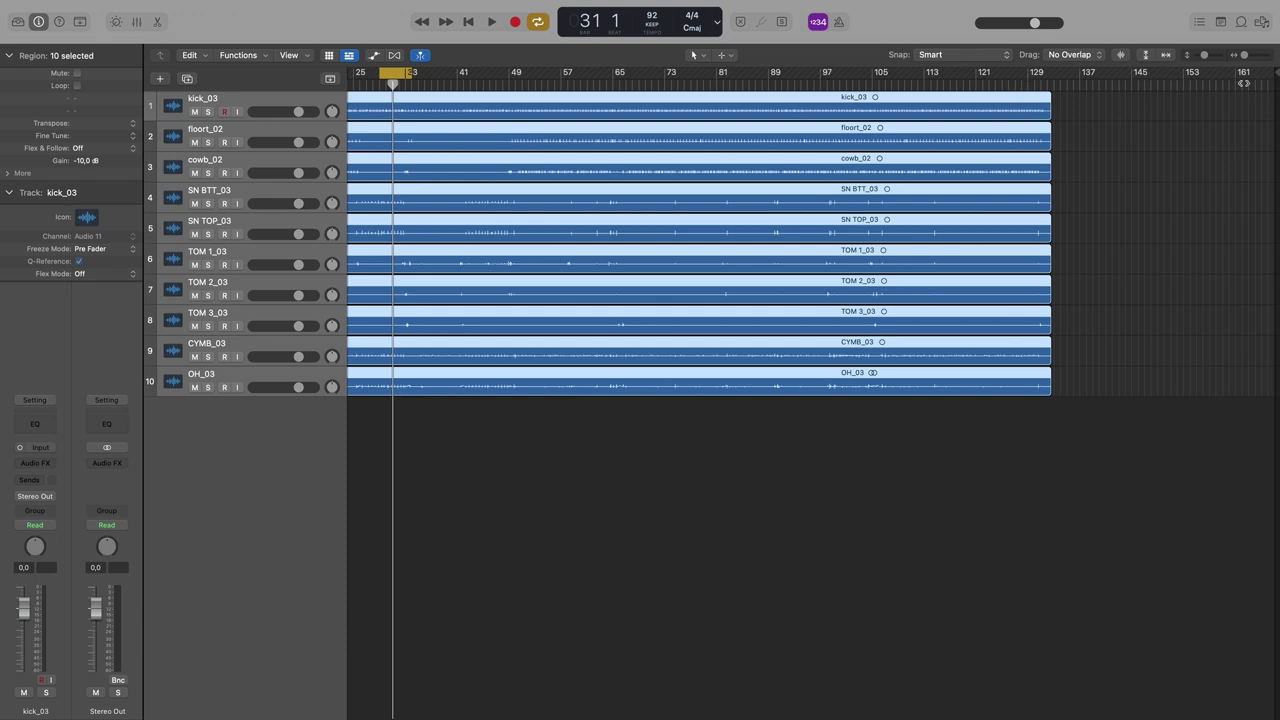
mouse_move(1273, 74)
mouse_down()
mouse_move(1236, 92)
mouse_move(1055, 101)
mouse_up()
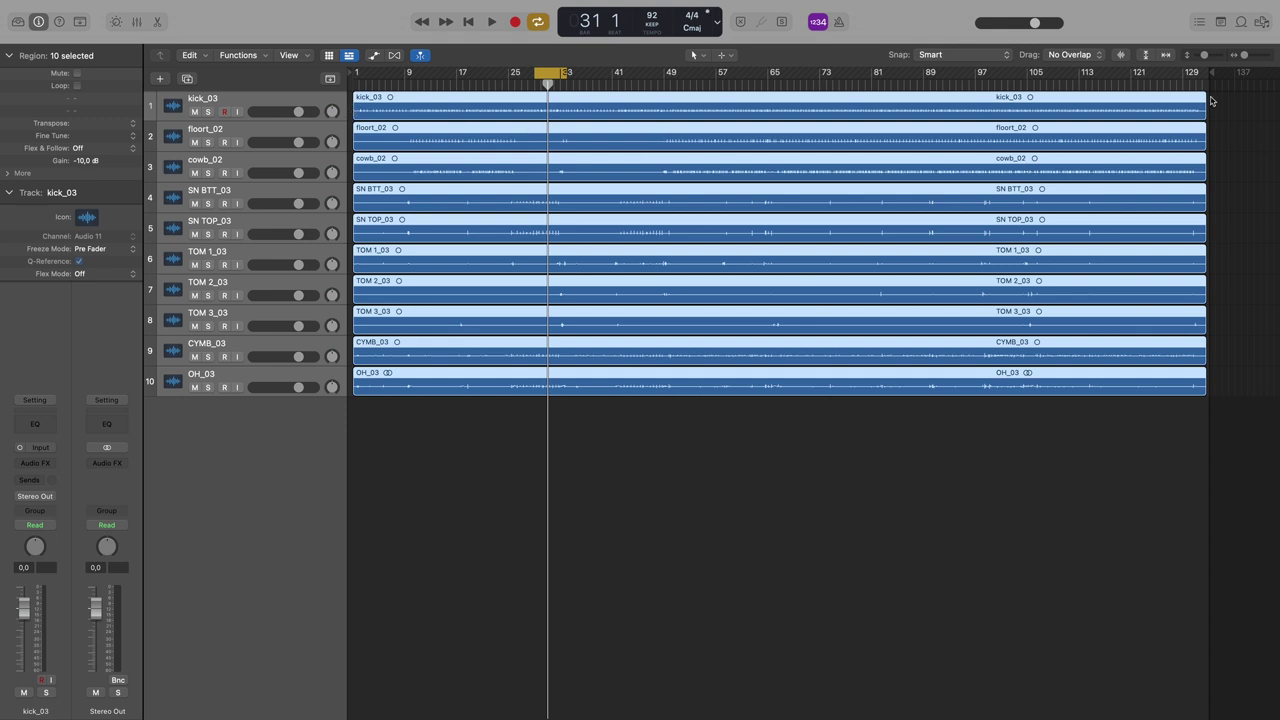
drag(1212, 72, 1265, 84)
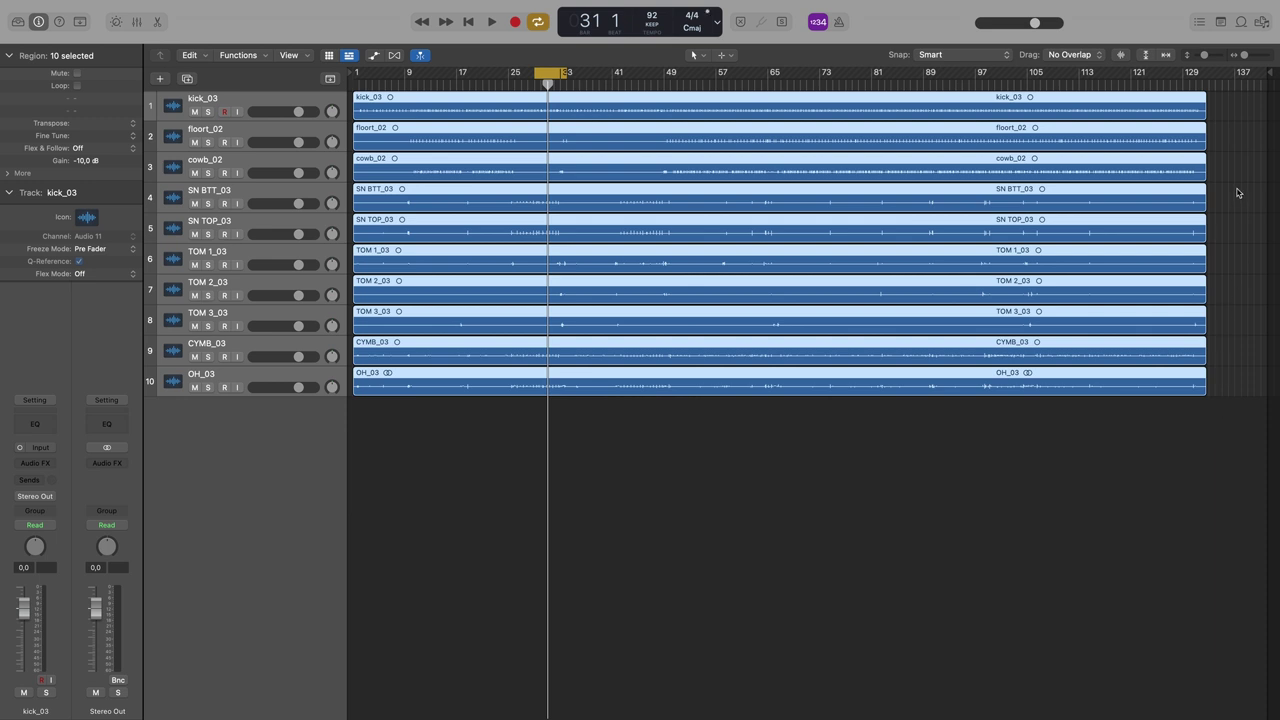
key(super+z)
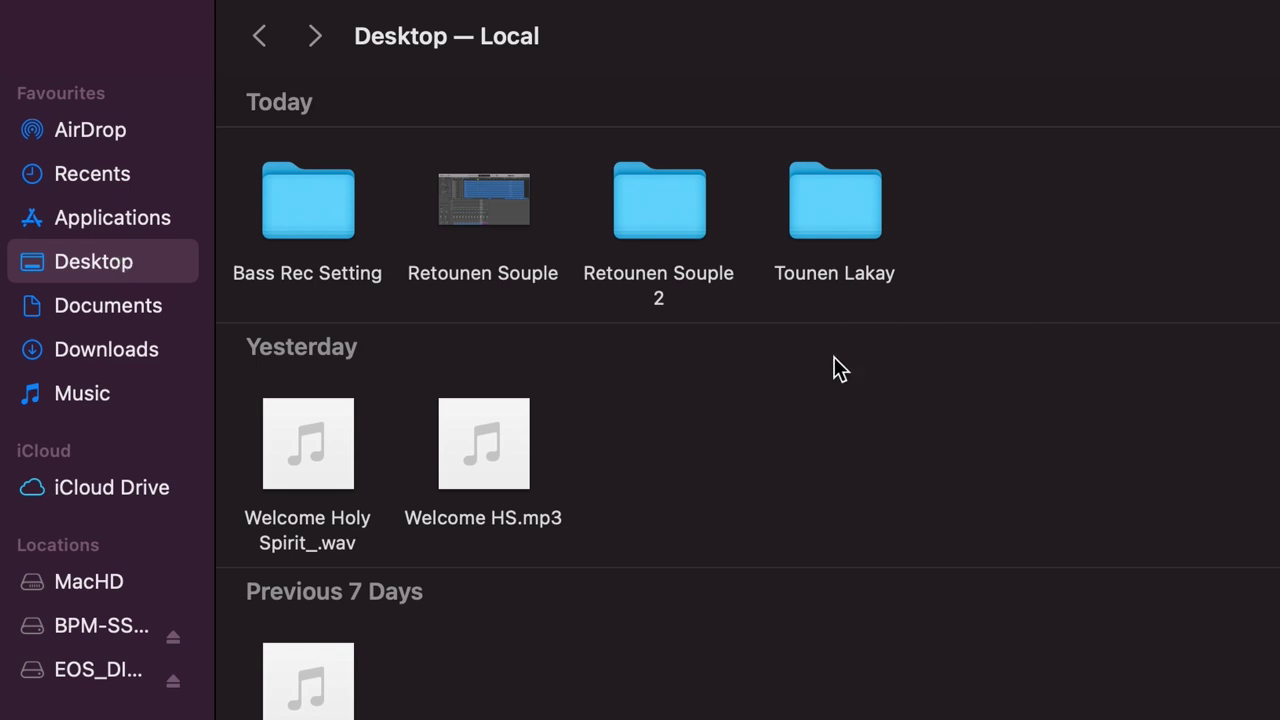
- Examine the exported WAV files in the Tounen Lakay folder in Finder and return to the Desktop folder
double_click(813, 190)
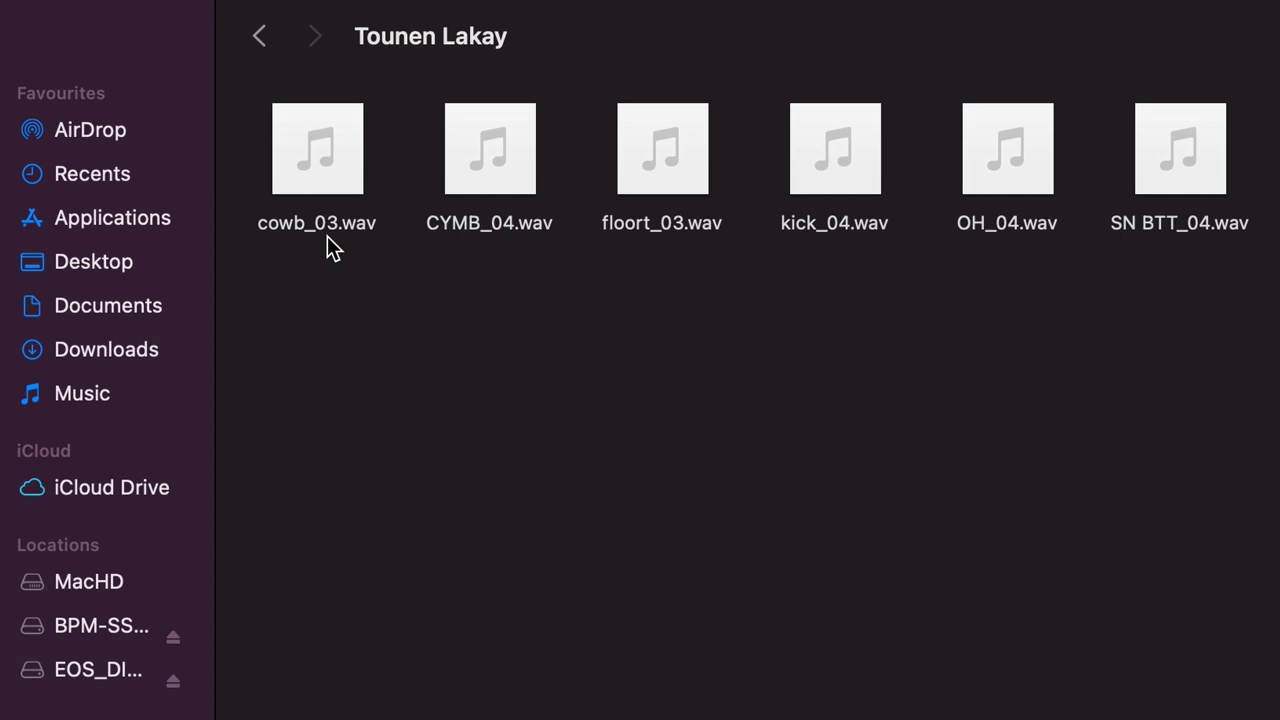
click(306, 221)
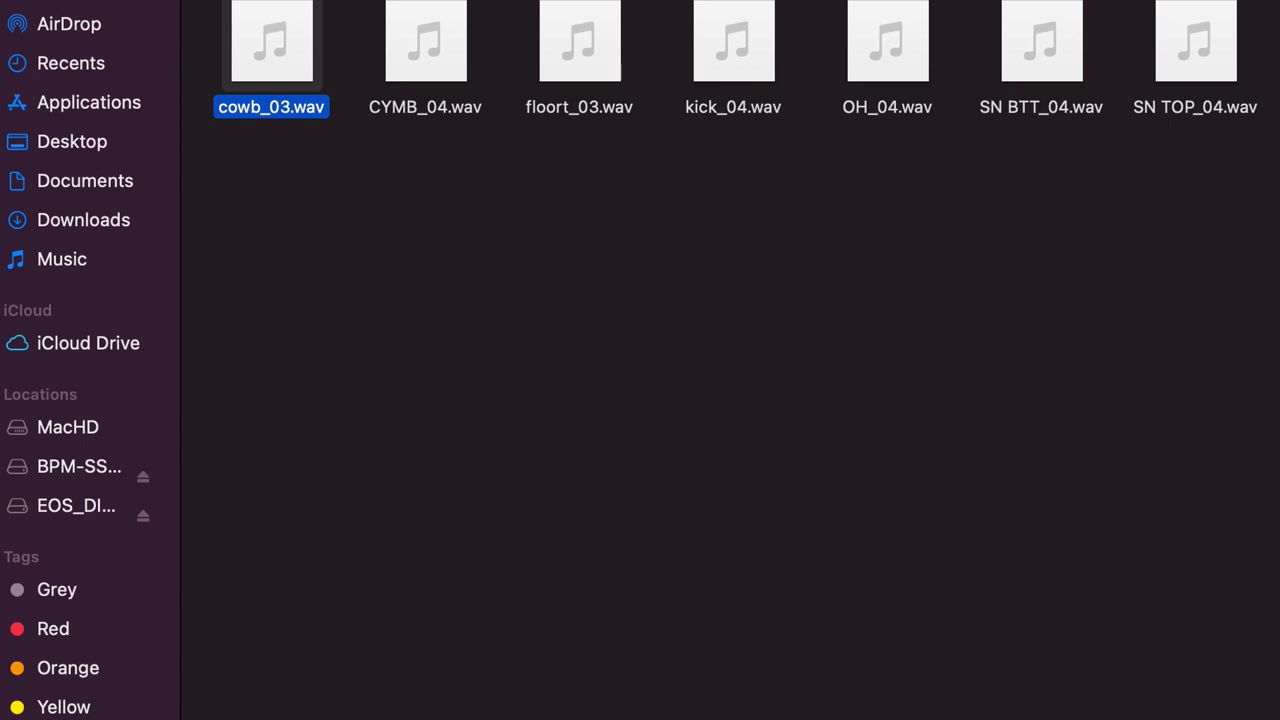
key(super+shift+d)
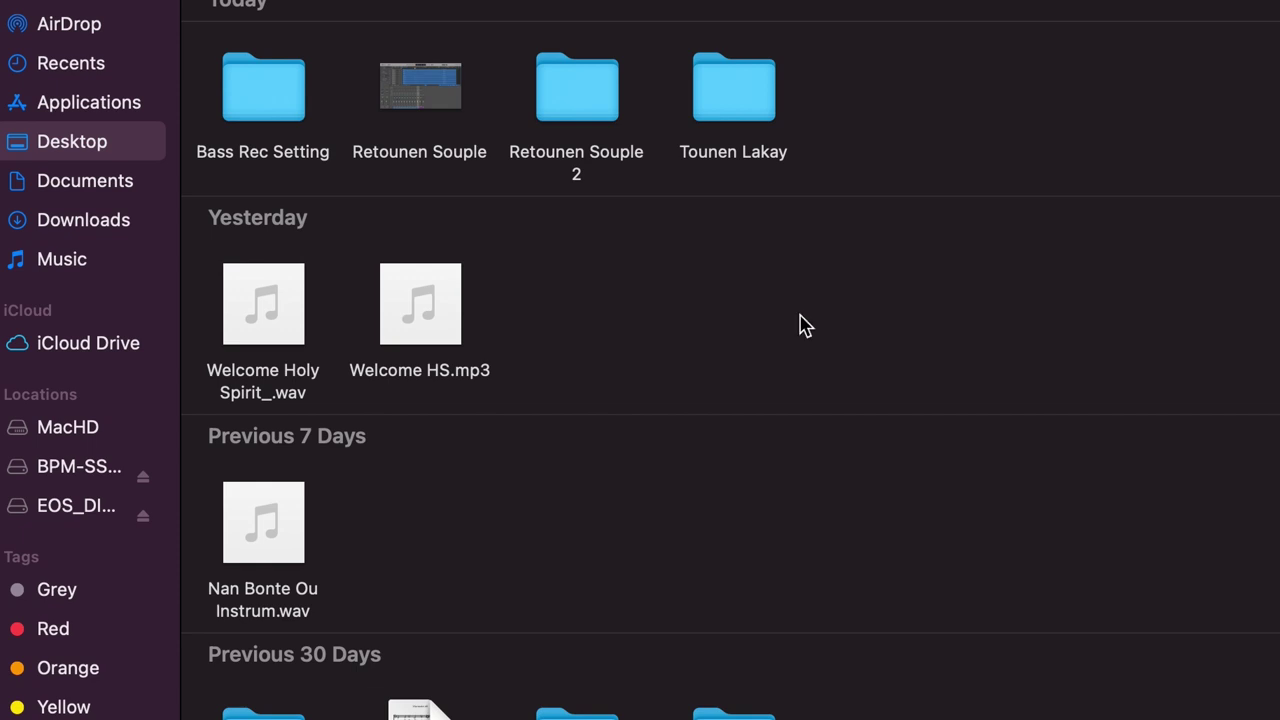
- Compress the Tounen Lakay folder on the Desktop into a ZIP archive and deselect the archive
click(743, 97)
right_click(740, 97)
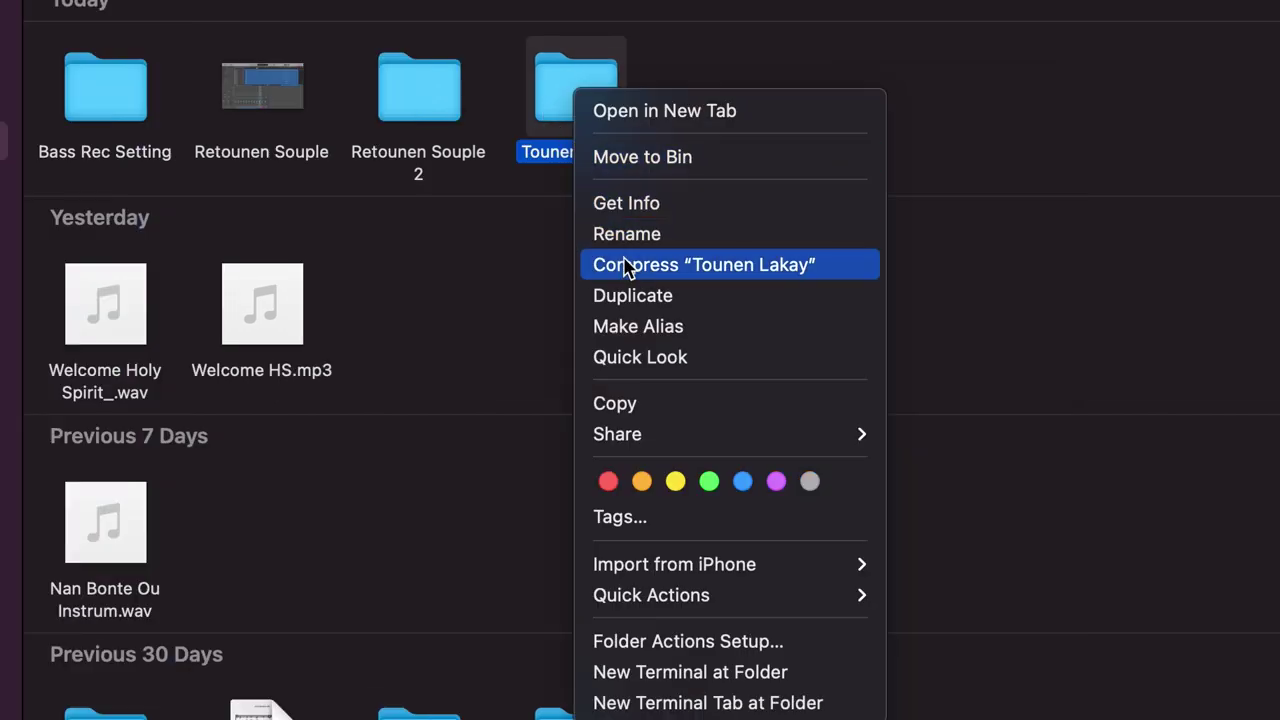
click(626, 265)
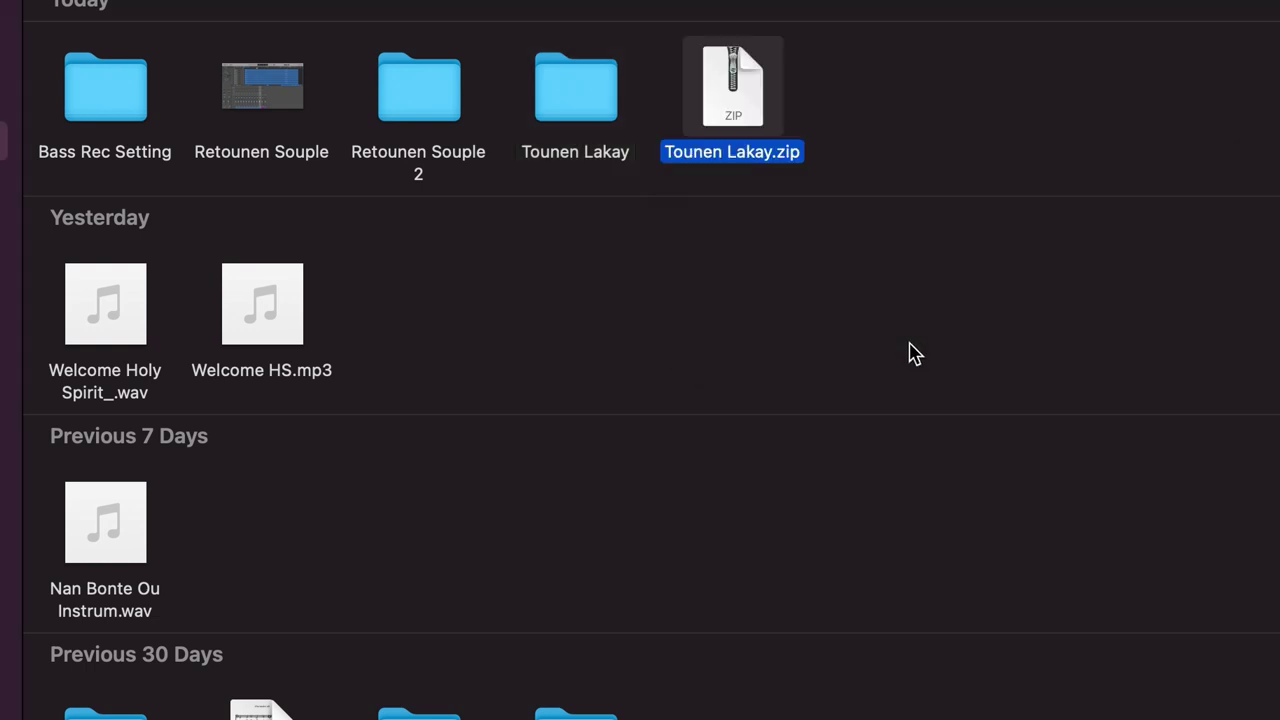
click(909, 150)
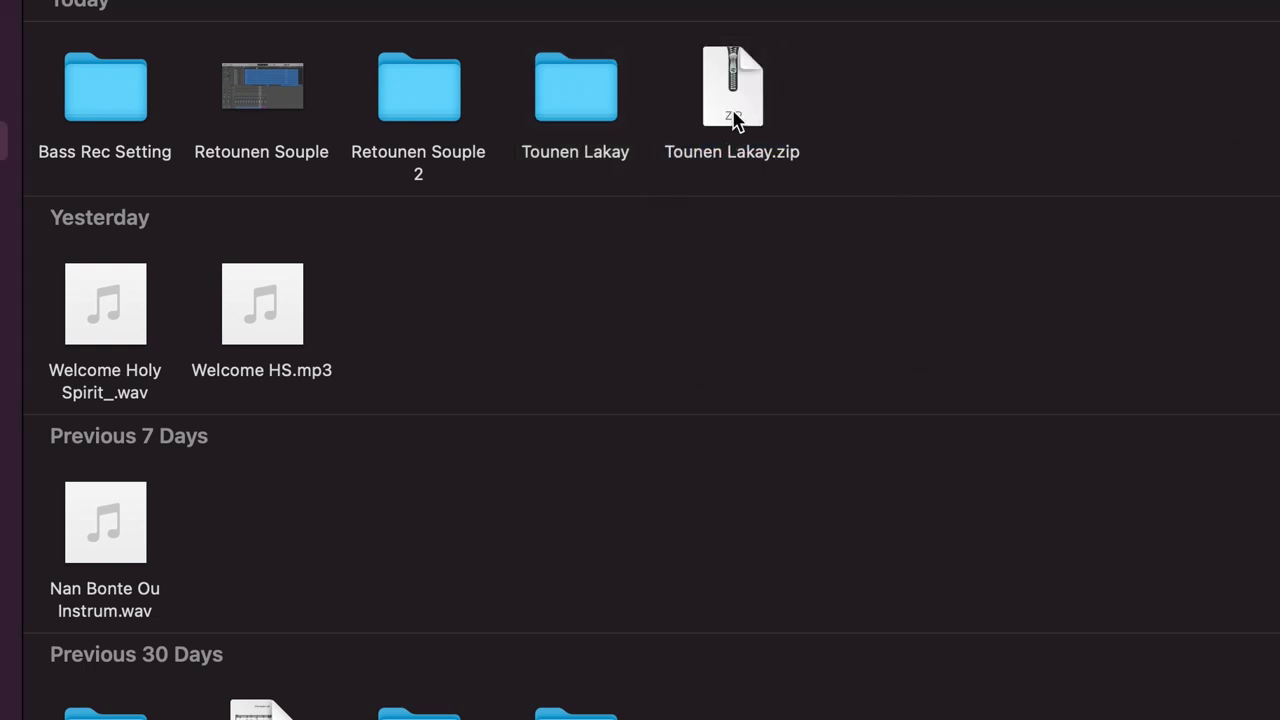